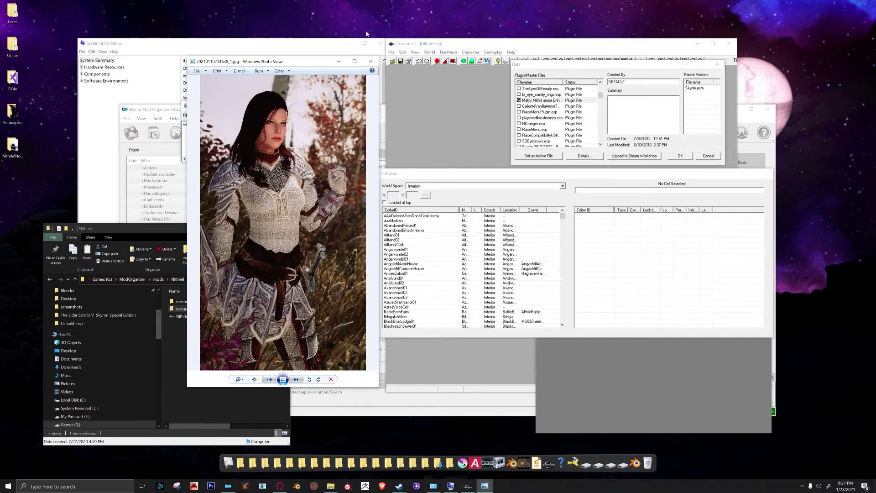
# Step: Examine the mithril armor closely in the character screenshot from face to waist, and close the picture
pyautogui.moveTo(323, 61); pyautogui.dragTo(450, 63)
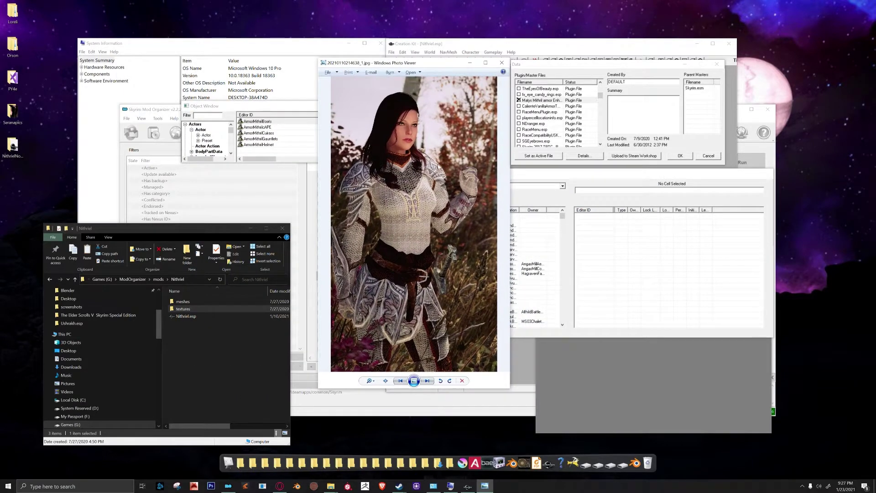
pyautogui.scroll(2, 425, 232)
pyautogui.moveTo(402, 215); pyautogui.dragTo(431, 242)
pyautogui.scroll(-1, 427, 222)
pyautogui.scroll(2, 425, 223)
pyautogui.scroll(-3, 445, 245)
pyautogui.scroll(3, 425, 242)
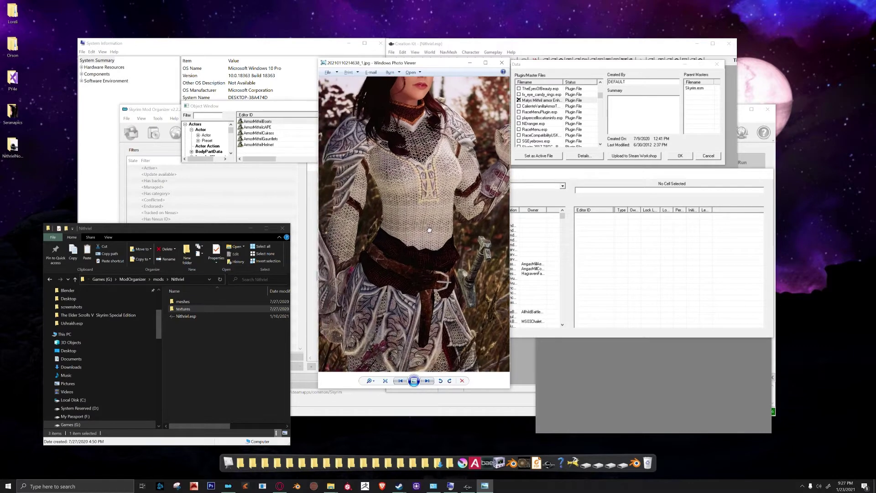
pyautogui.moveTo(433, 206); pyautogui.dragTo(451, 243)
pyautogui.scroll(-1, 434, 238)
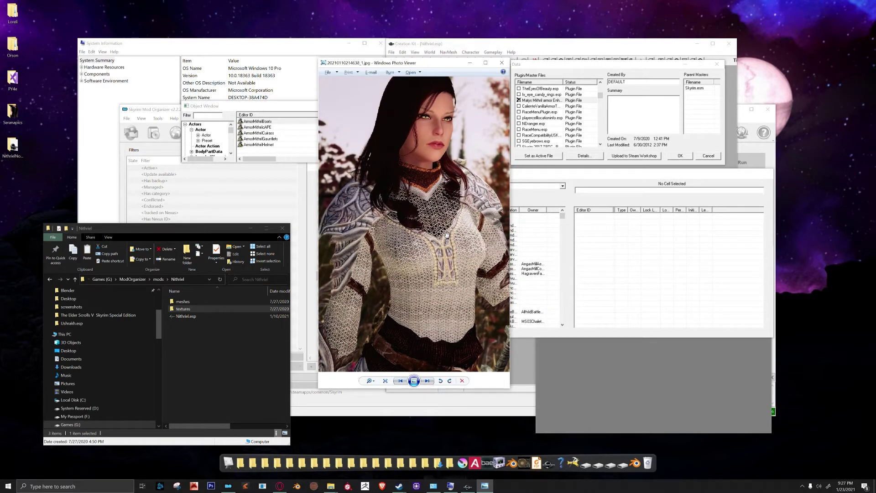
pyautogui.moveTo(428, 281); pyautogui.dragTo(415, 218)
pyautogui.moveTo(442, 269)
pyautogui.mouseDown()
pyautogui.moveTo(427, 201)
pyautogui.moveTo(431, 233)
pyautogui.mouseUp()
pyautogui.moveTo(438, 164); pyautogui.dragTo(453, 225)
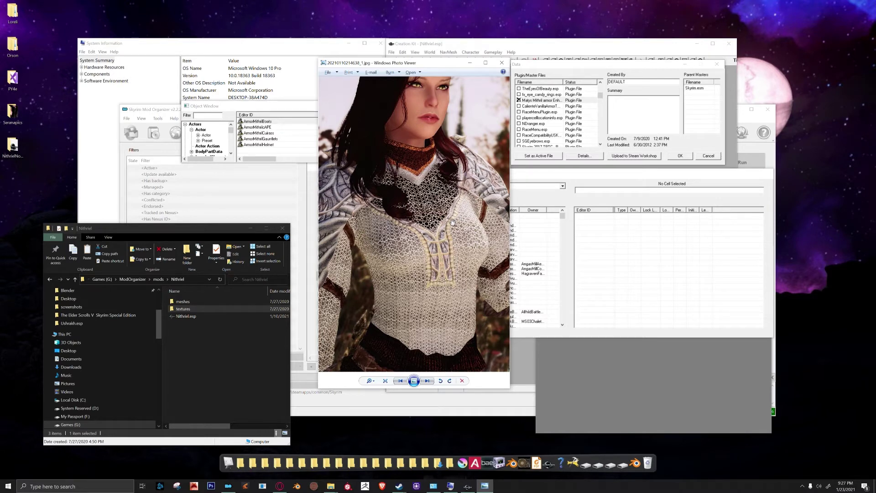
pyautogui.click(503, 63)
# Step: Enlarge the Object Window vertically to give its category tree and Mithril armor list more room, and reposition it
pyautogui.moveTo(285, 111); pyautogui.dragTo(245, 75)
pyautogui.click(210, 100)
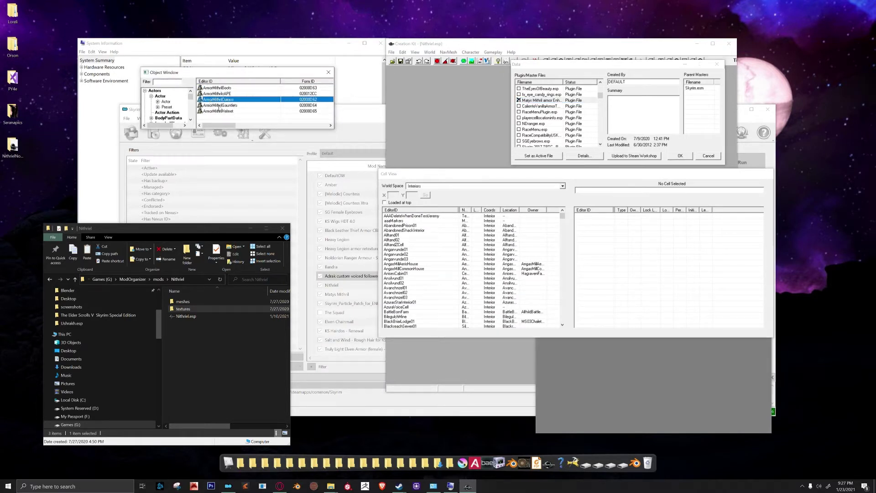
pyautogui.click(219, 106)
pyautogui.click(216, 88)
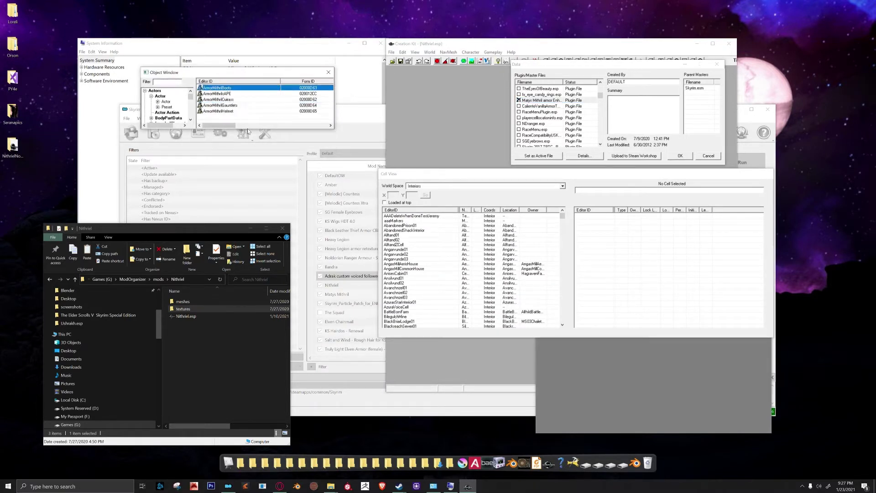
pyautogui.moveTo(247, 129); pyautogui.dragTo(248, 300)
pyautogui.moveTo(236, 69); pyautogui.dragTo(170, 105)
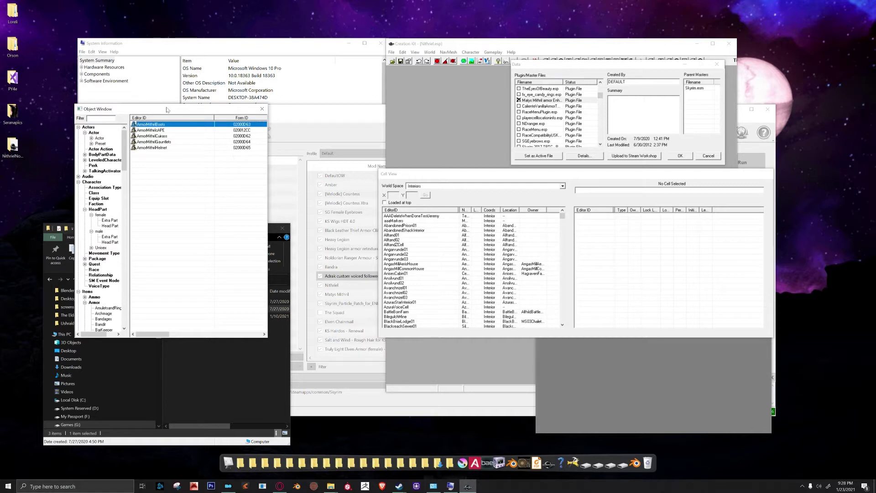
pyautogui.moveTo(166, 108); pyautogui.dragTo(226, 134)
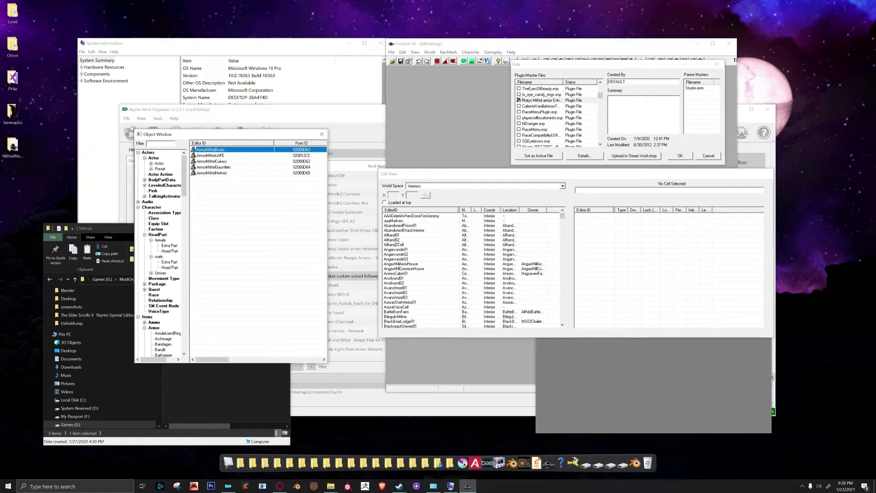
# Step: Review the checked plugins in the Data dialog's file list and dismiss the dialog without loading anything
pyautogui.moveTo(548, 65); pyautogui.dragTo(230, 50)
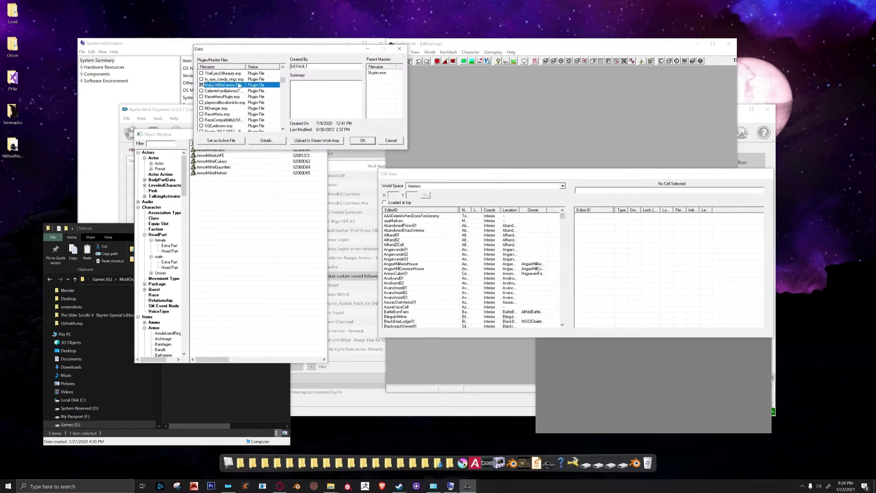
pyautogui.moveTo(283, 80); pyautogui.dragTo(285, 125)
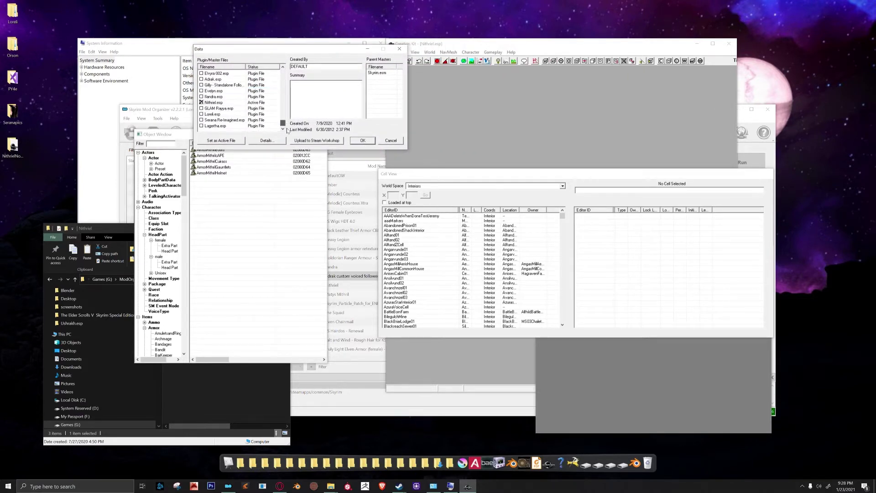
pyautogui.scroll(15, 222, 108)
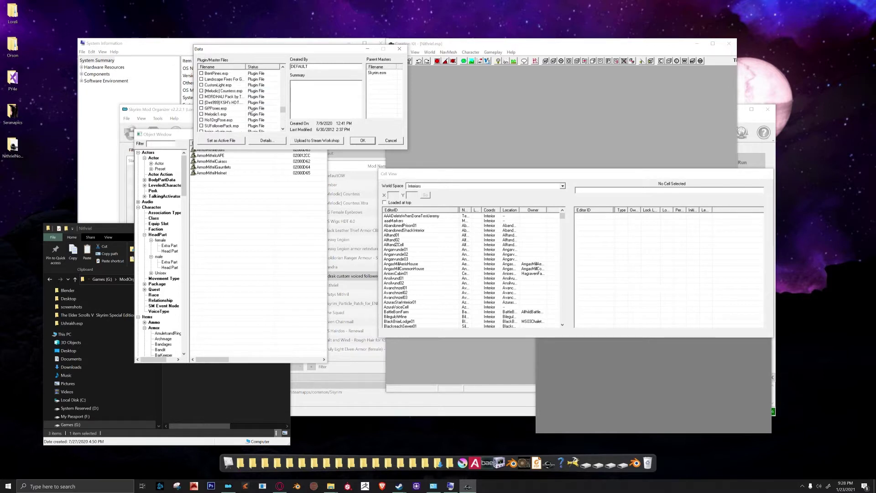
pyautogui.scroll(12, 250, 110)
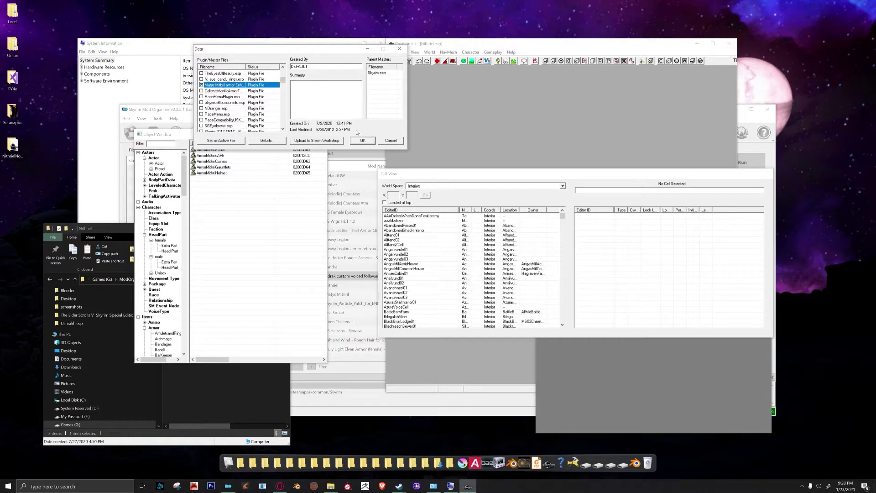
pyautogui.click(398, 141)
# Step: Expand the Armor category under Items in the Object Window and list the armors in its menu subcategory
pyautogui.moveTo(253, 137); pyautogui.dragTo(281, 93)
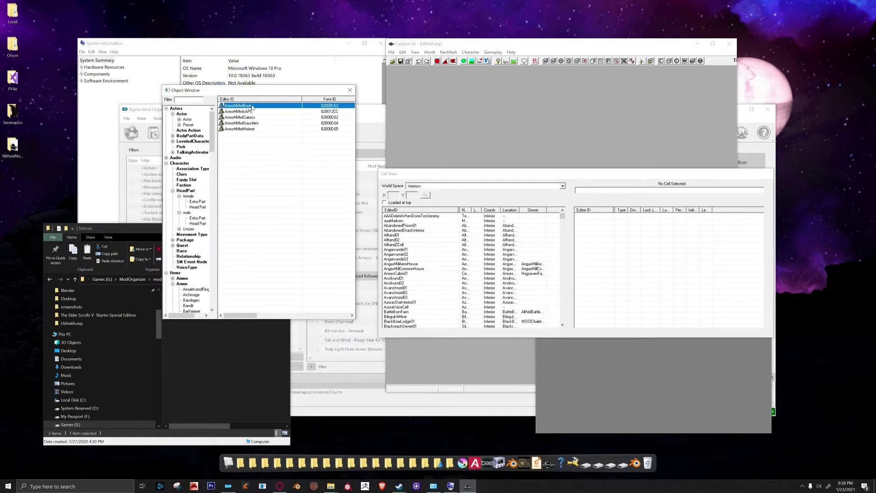
pyautogui.moveTo(211, 127); pyautogui.dragTo(213, 147)
pyautogui.click(173, 196)
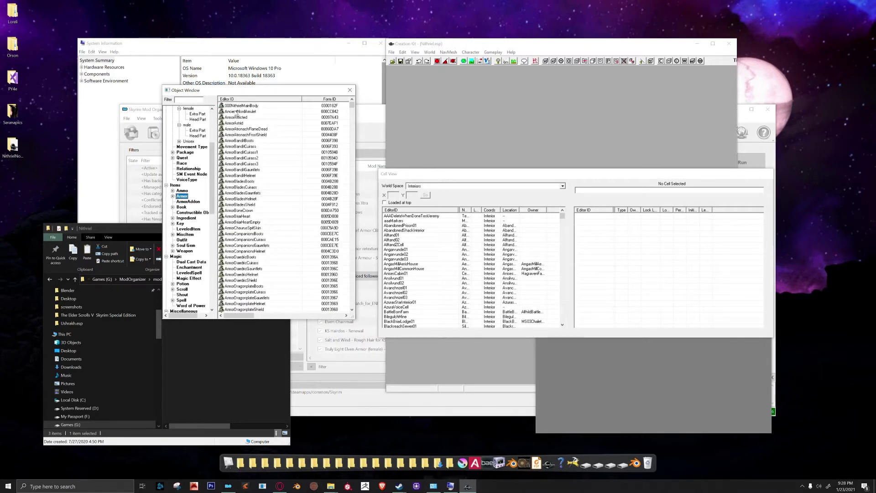
pyautogui.click(173, 197)
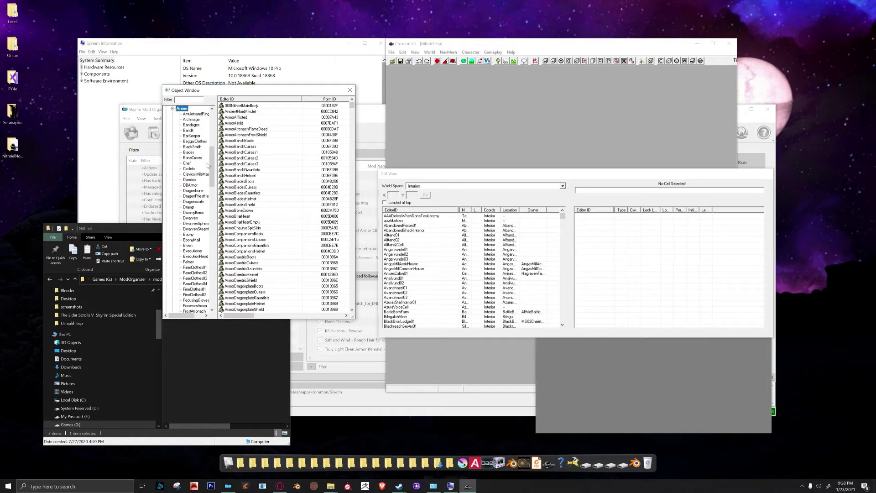
pyautogui.moveTo(212, 166); pyautogui.dragTo(212, 205)
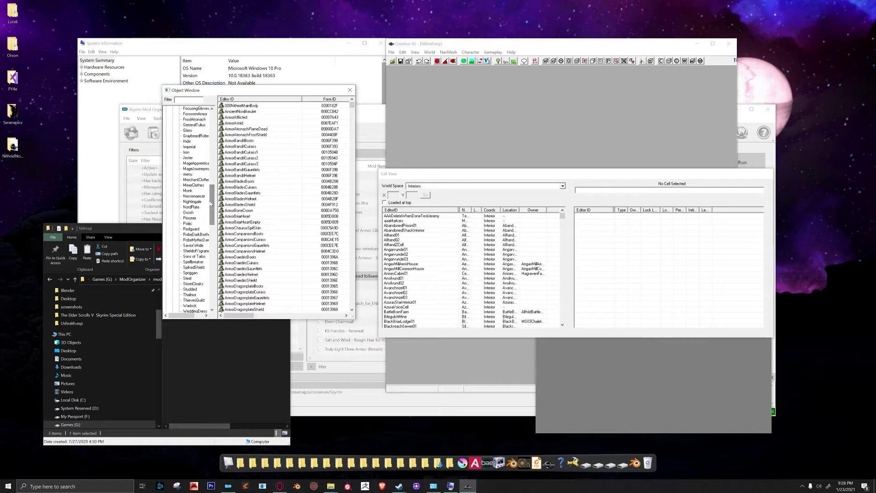
pyautogui.click(187, 175)
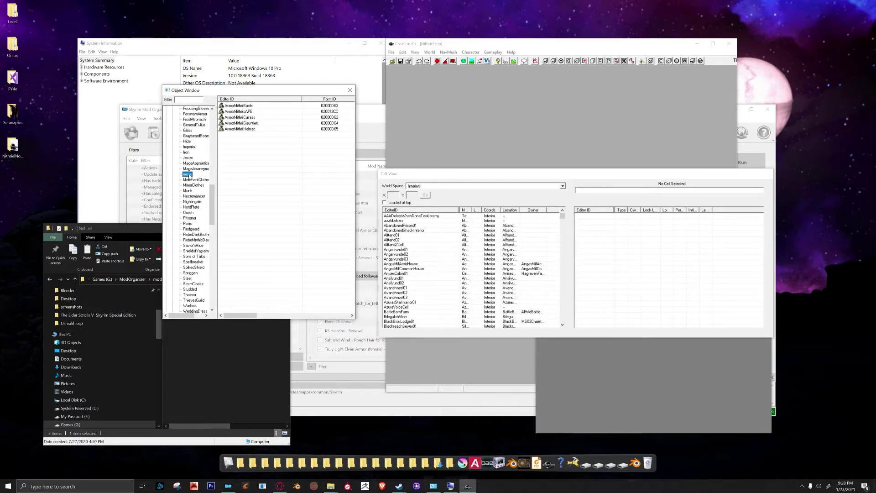
pyautogui.moveTo(241, 91); pyautogui.dragTo(119, 82)
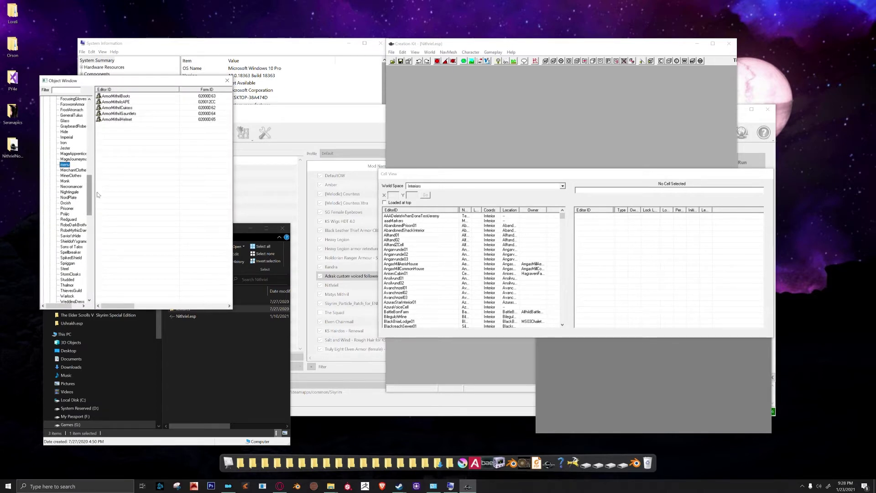
# Step: Browse the complete Armor list for the ArmorMithril entries among the base game armors
pyautogui.scroll(15, 89, 197)
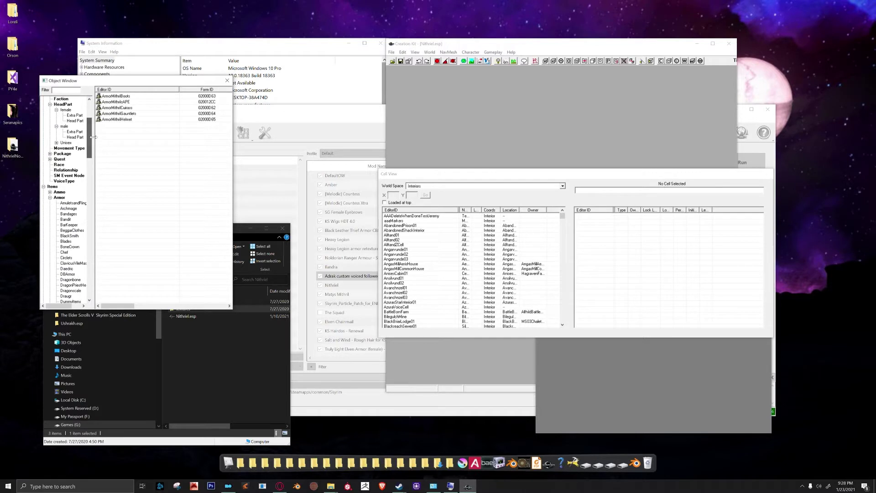
pyautogui.click(59, 198)
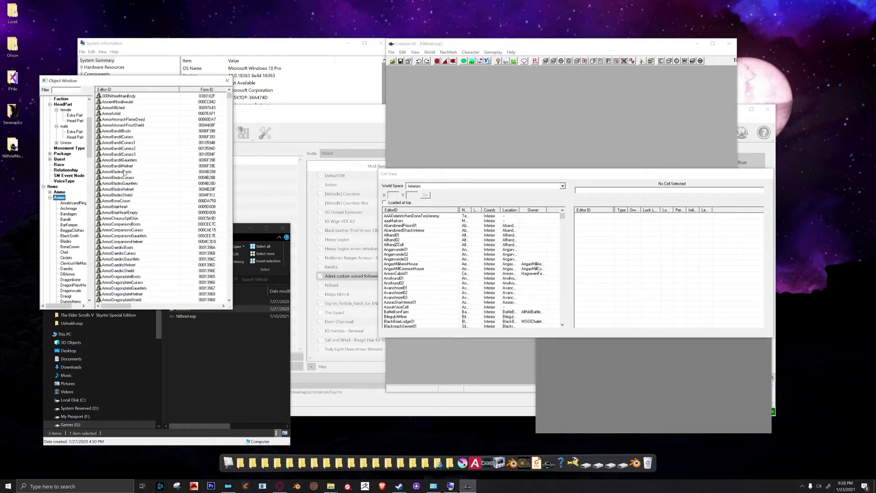
pyautogui.scroll(-20, 176, 170)
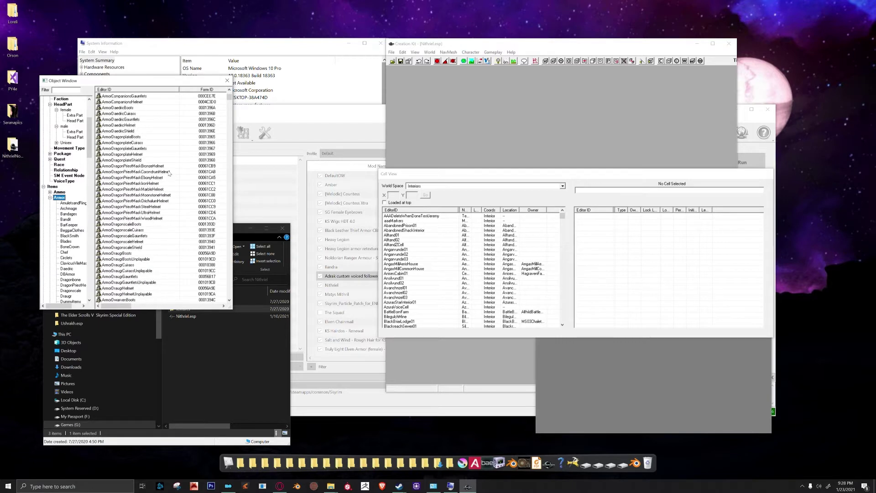
pyautogui.scroll(-20, 182, 170)
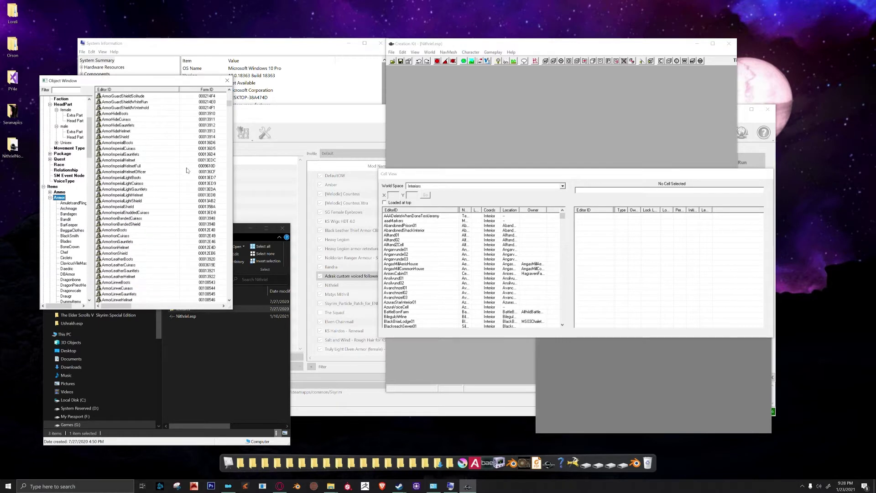
pyautogui.scroll(15, 184, 168)
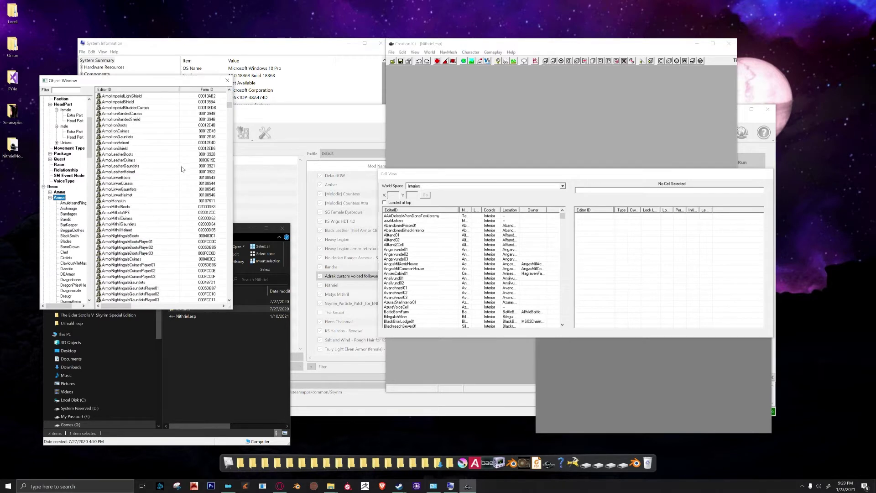
pyautogui.click(132, 137)
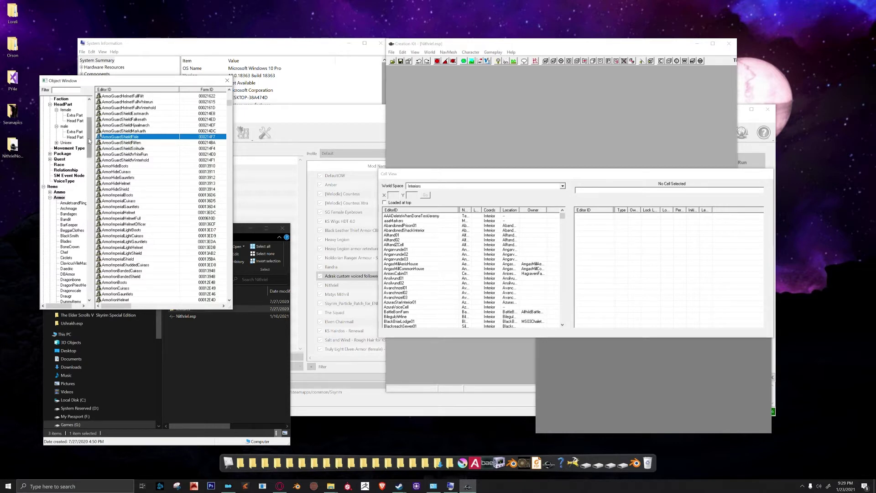
# Step: Collapse the Armor category and list the ArmorAddon records
pyautogui.scroll(5, 88, 138)
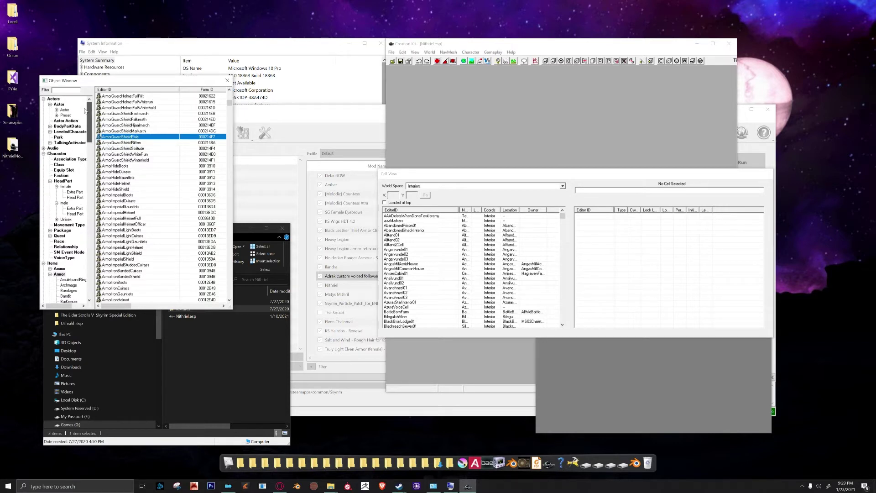
pyautogui.click(50, 274)
pyautogui.scroll(-1, 92, 142)
pyautogui.scroll(-6, 92, 142)
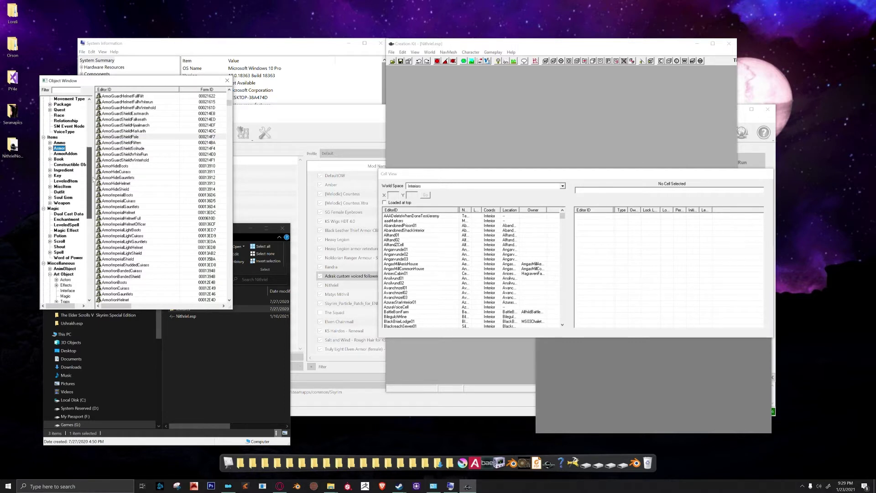
pyautogui.click(67, 154)
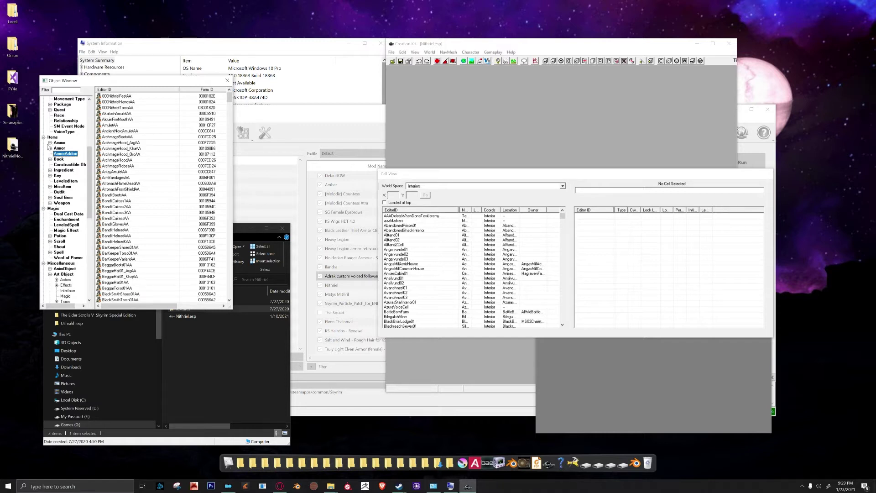
# Step: Inspect the ArmorMithrilBoots record from the menu armor subcategory, including its linked models, and close the record
pyautogui.click(50, 149)
pyautogui.moveTo(87, 162); pyautogui.dragTo(86, 193)
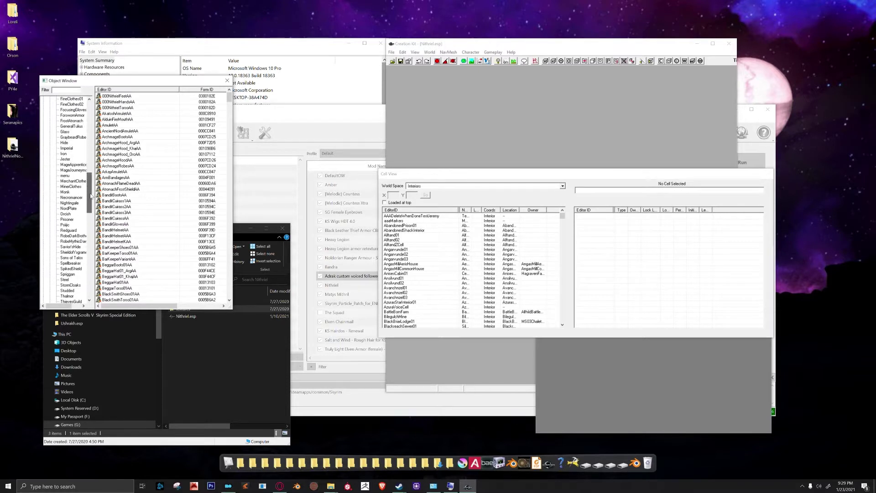
pyautogui.click(68, 176)
pyautogui.moveTo(90, 178); pyautogui.dragTo(91, 150)
pyautogui.doubleClick(115, 96)
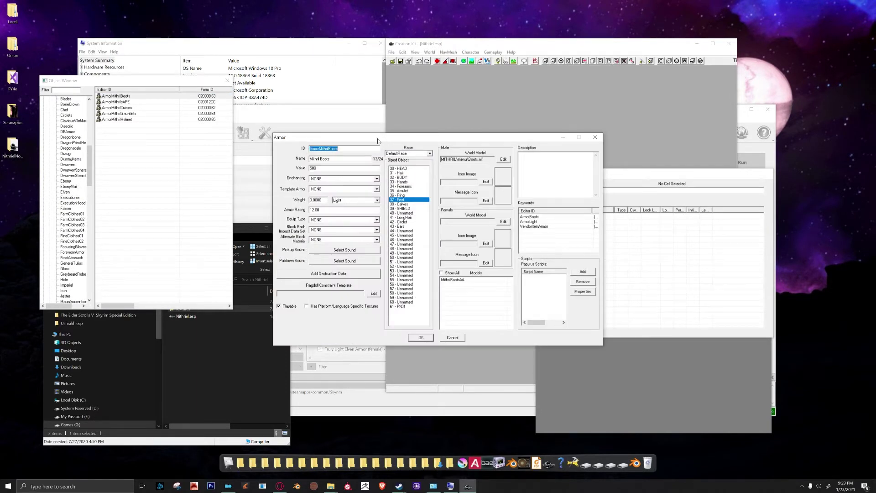
pyautogui.moveTo(377, 138); pyautogui.dragTo(276, 94)
pyautogui.click(352, 236)
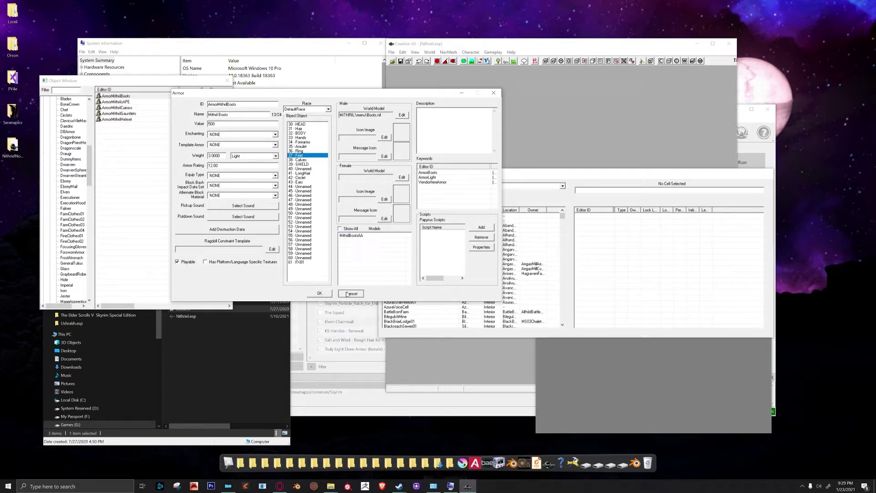
pyautogui.click(329, 293)
# Step: Return to the ArmorAddon records and locate the Mithril entries, starting at MithrilBootsAA, by searching for "mit"
pyautogui.click(89, 156)
pyautogui.moveTo(88, 156); pyautogui.dragTo(88, 144)
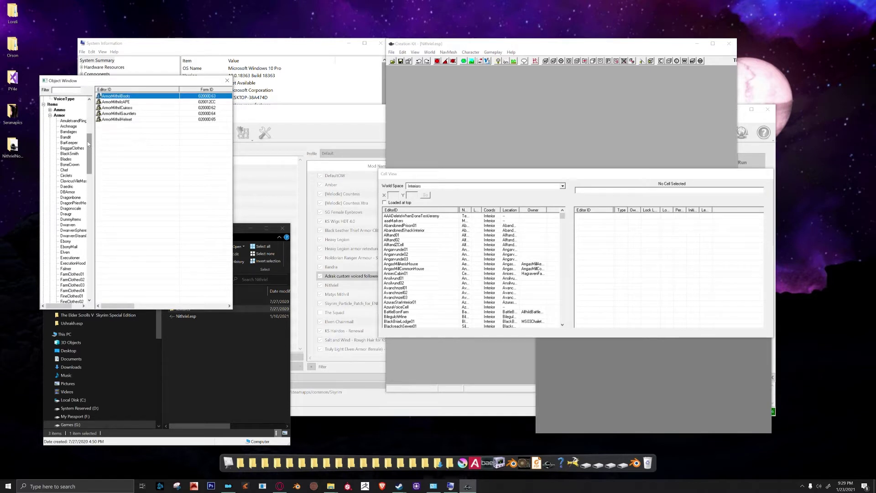
pyautogui.click(50, 116)
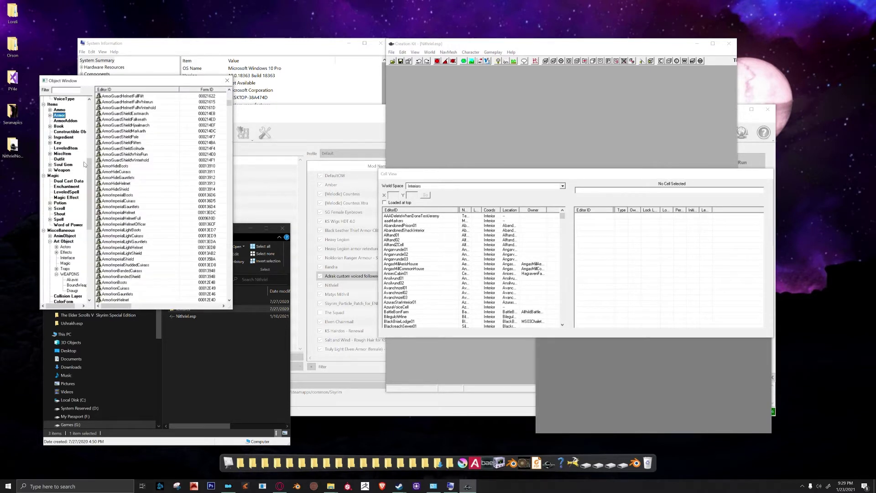
pyautogui.click(65, 120)
pyautogui.click(120, 149)
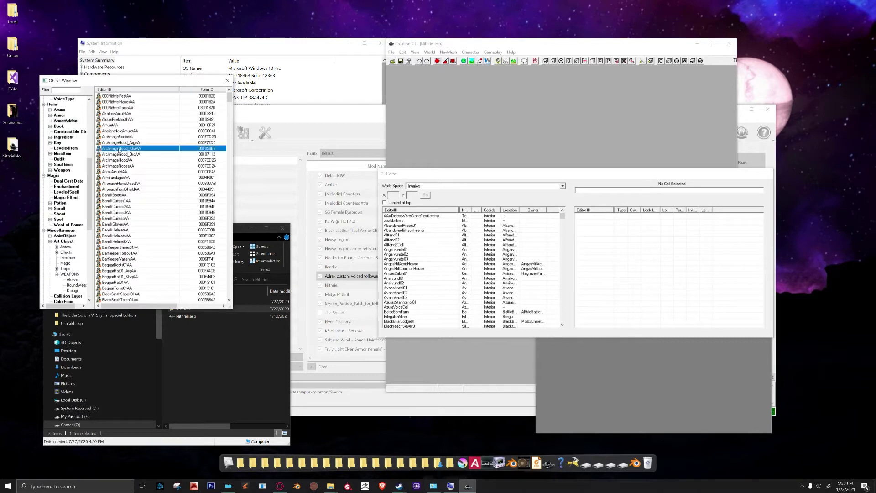
pyautogui.write('mit')
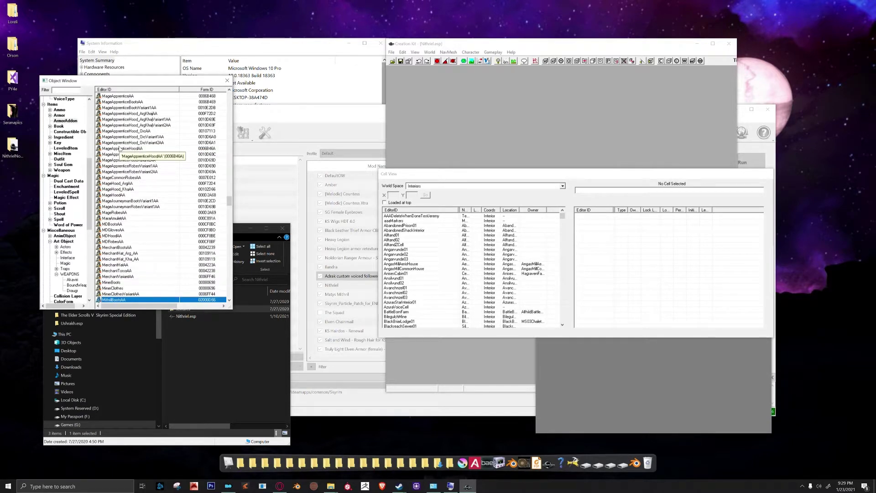
pyautogui.scroll(-2, 142, 187)
pyautogui.scroll(-2, 168, 210)
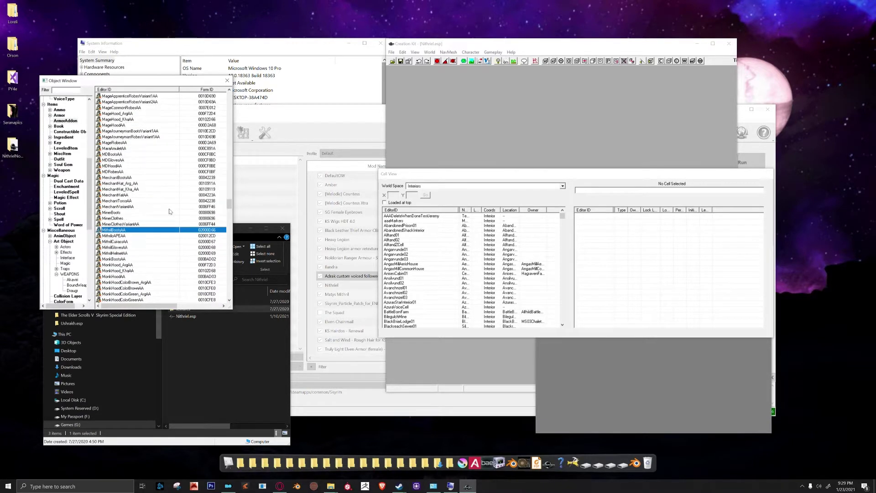
# Step: Open the MithrilBootsAA ArmorAddon record and change its ID to 000NithrielBoots
pyautogui.scroll(-2, 166, 209)
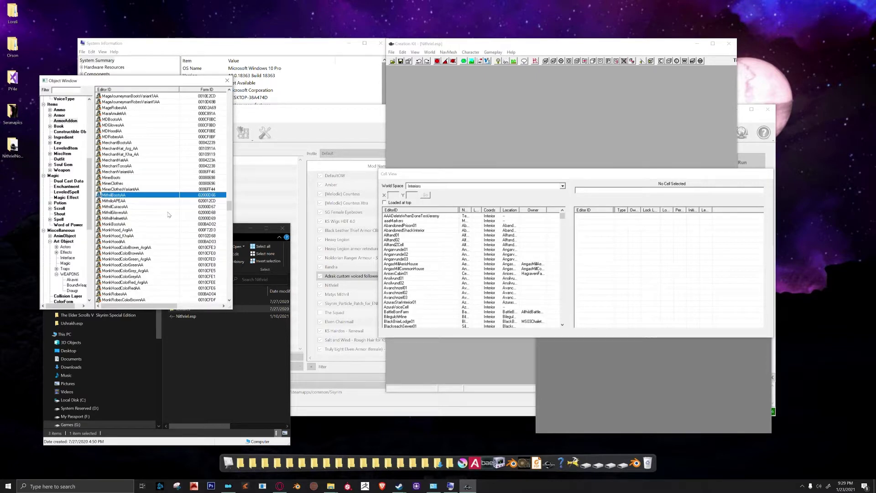
pyautogui.scroll(-2, 164, 219)
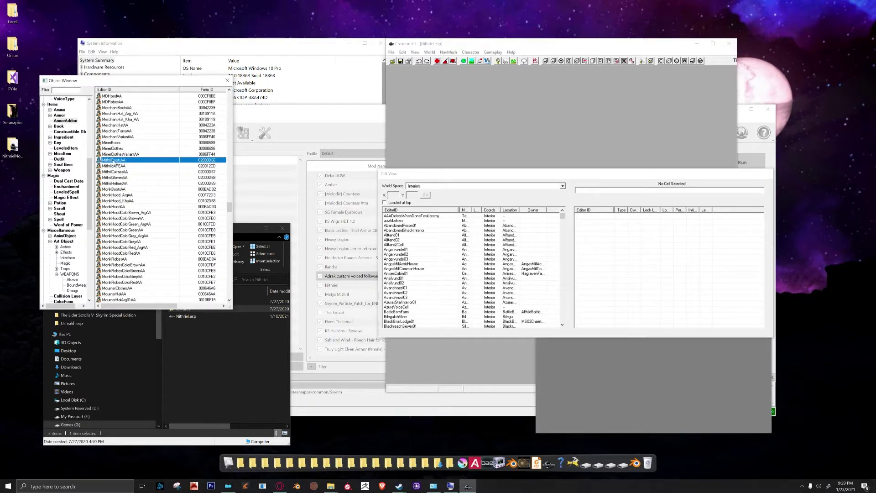
pyautogui.doubleClick(114, 160)
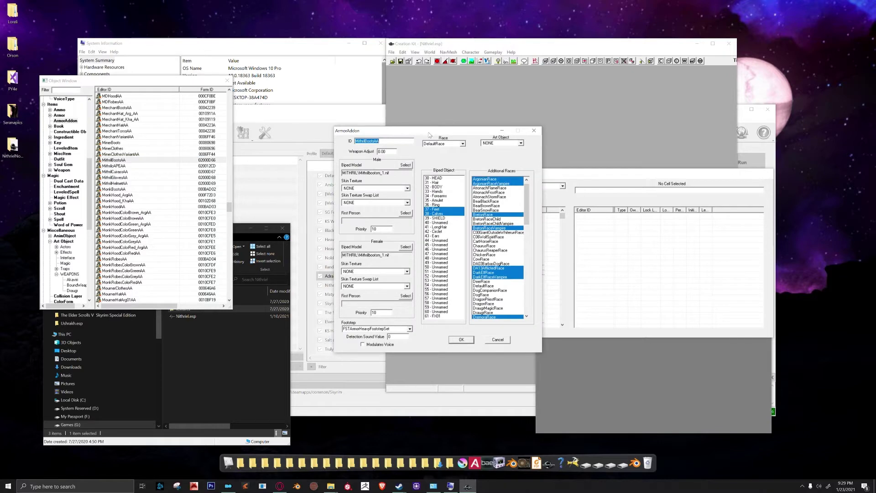
pyautogui.moveTo(429, 135); pyautogui.dragTo(268, 96)
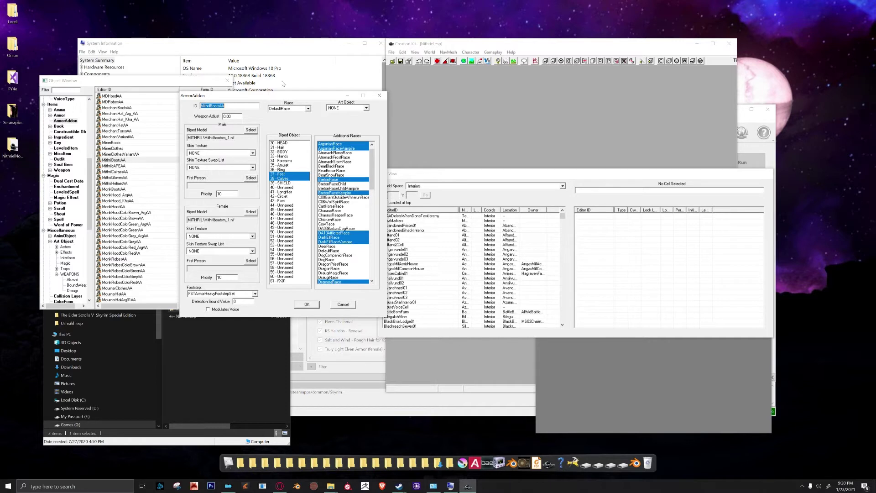
pyautogui.write('000N')
pyautogui.moveTo(239, 97); pyautogui.dragTo(250, 103)
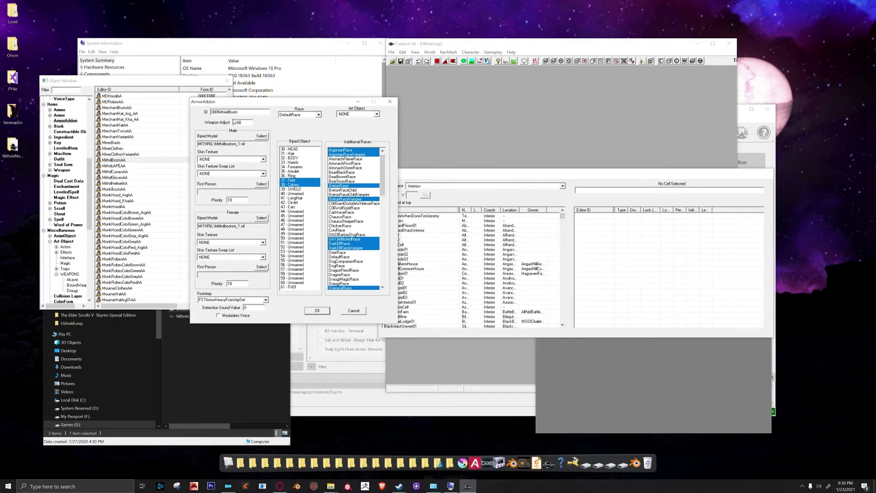
# Step: Replace the boots' female biped model with Mithrilbootsm_1.nif from the character\Nithriel\Armor folder
pyautogui.click(261, 218)
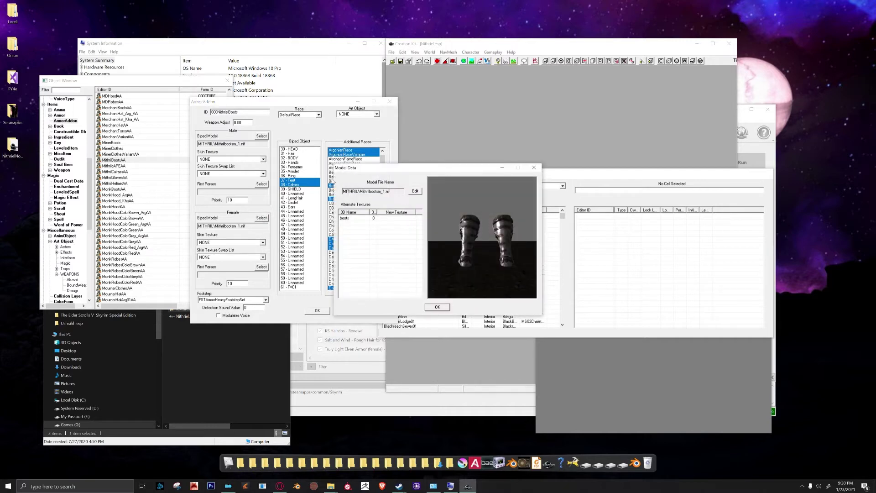
pyautogui.moveTo(434, 171); pyautogui.dragTo(435, 112)
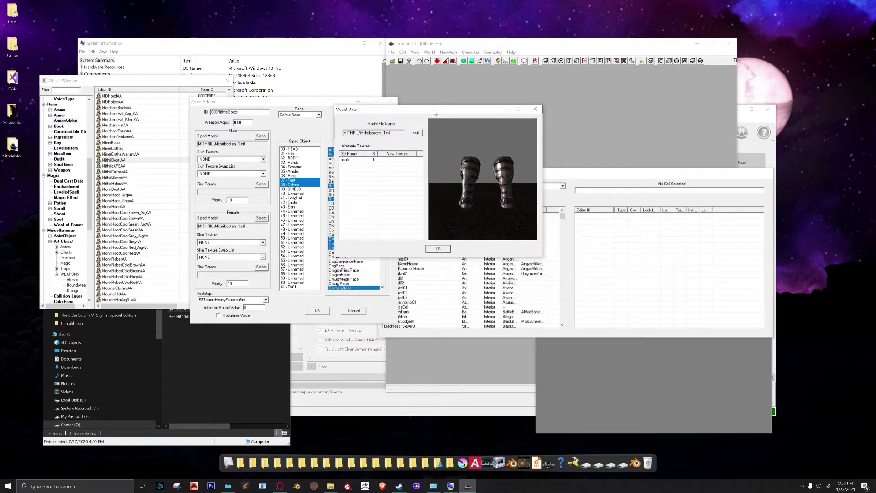
pyautogui.moveTo(504, 189); pyautogui.dragTo(430, 154)
pyautogui.click(414, 132)
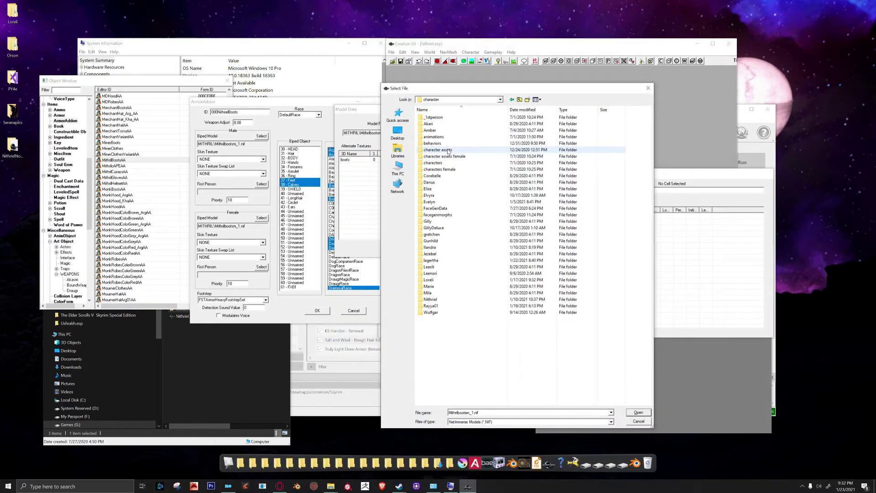
pyautogui.click(436, 300)
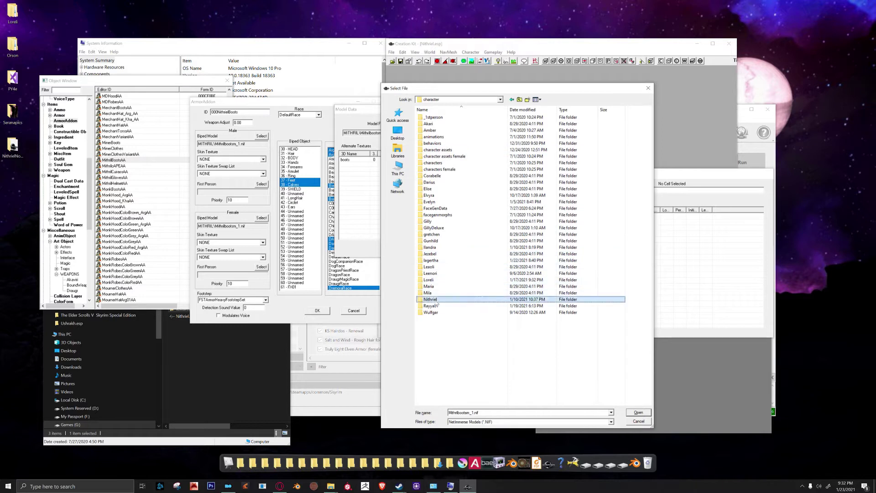
pyautogui.doubleClick(435, 300)
pyautogui.doubleClick(439, 119)
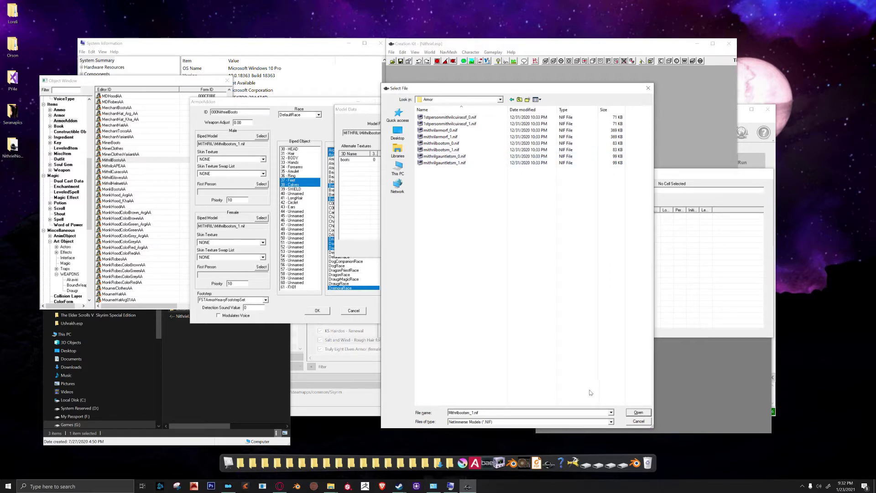
pyautogui.click(635, 413)
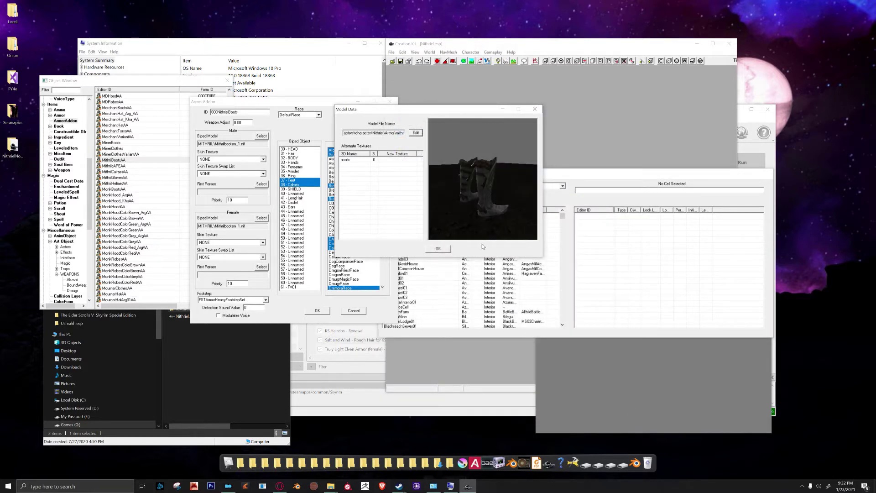
# Step: Inspect the boots model from several angles in the preview and accept the model data
pyautogui.moveTo(474, 182); pyautogui.dragTo(397, 187)
pyautogui.scroll(3, 465, 180)
pyautogui.scroll(-4, 465, 180)
pyautogui.moveTo(465, 181); pyautogui.dragTo(491, 198)
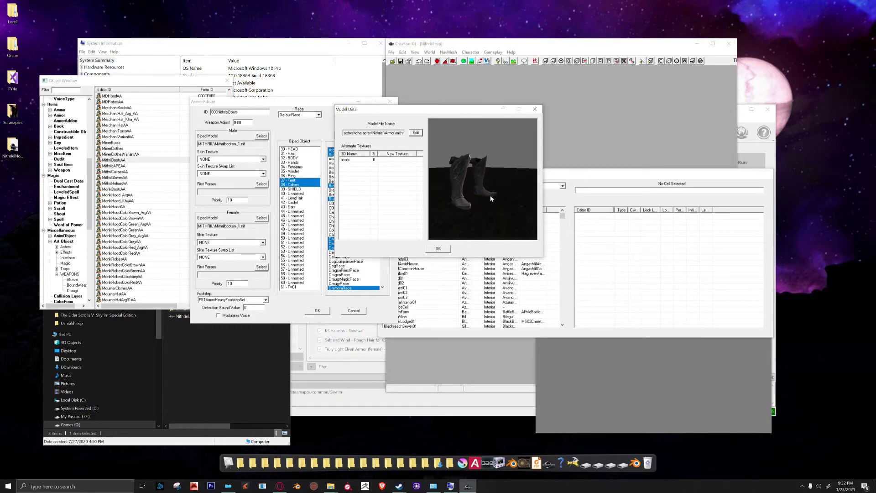
pyautogui.click(439, 249)
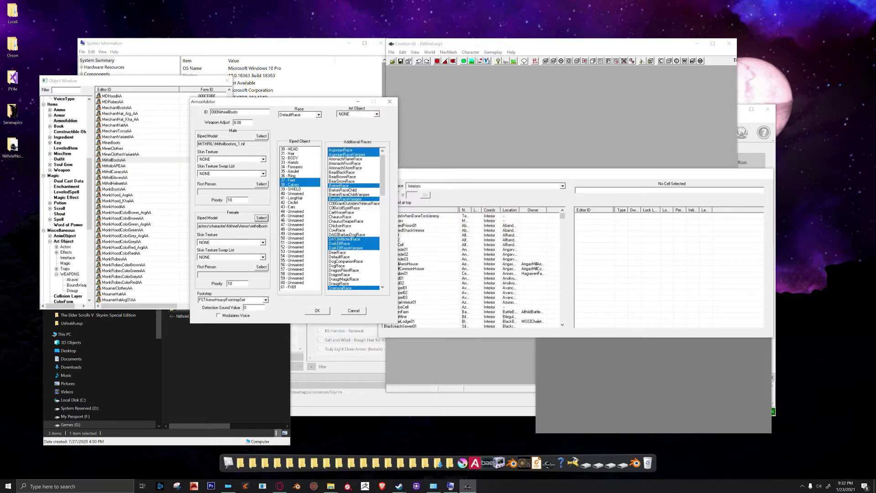
# Step: Review the additional races for the boots addon and save the record as a new form
pyautogui.moveTo(238, 103); pyautogui.dragTo(302, 70)
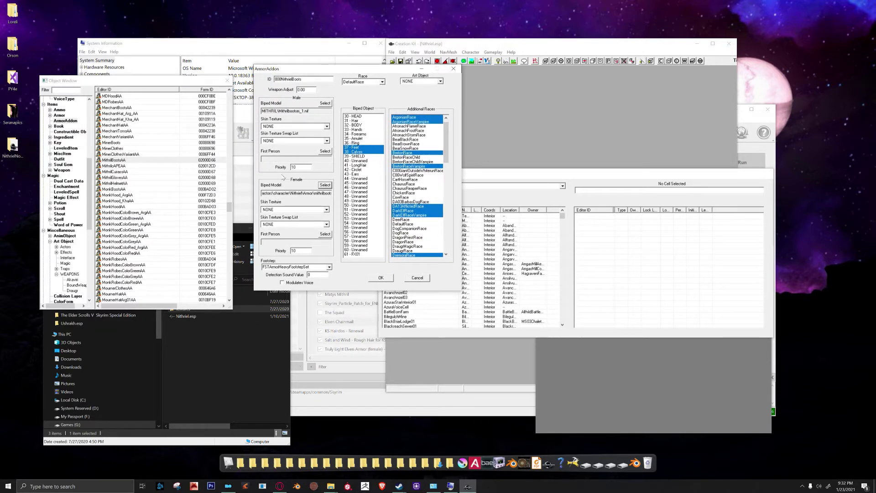
pyautogui.scroll(-10, 417, 205)
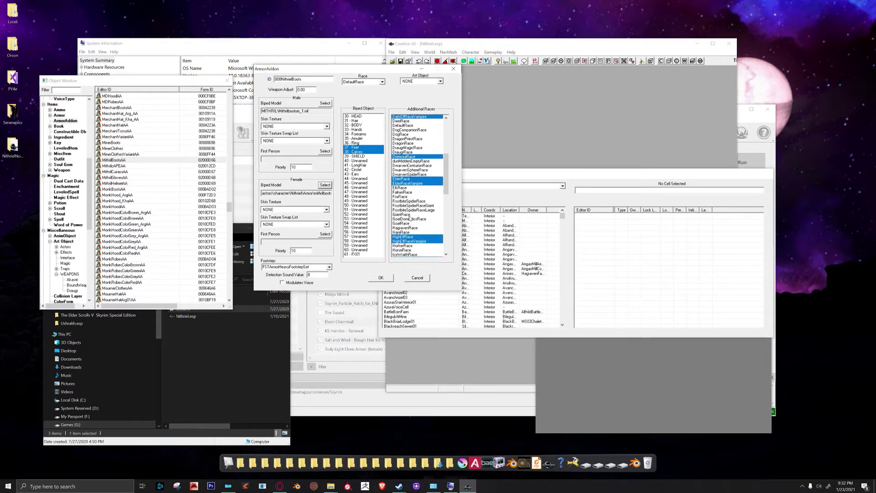
pyautogui.scroll(-3, 417, 233)
pyautogui.click(380, 278)
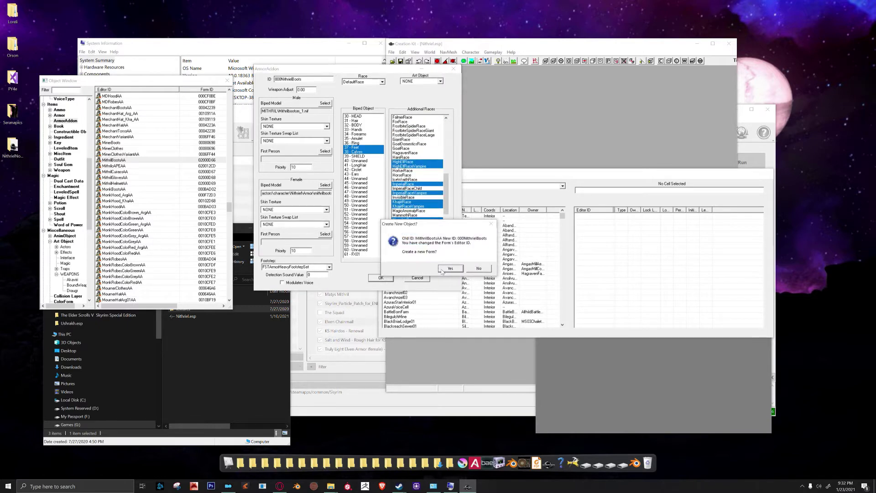
pyautogui.click(442, 270)
# Step: Find MithrilCuirassAA in the ArmorAddon list by searching for "mithril", open it and change its ID to 000NithrielCuirass
pyautogui.moveTo(229, 206); pyautogui.dragTo(165, 105)
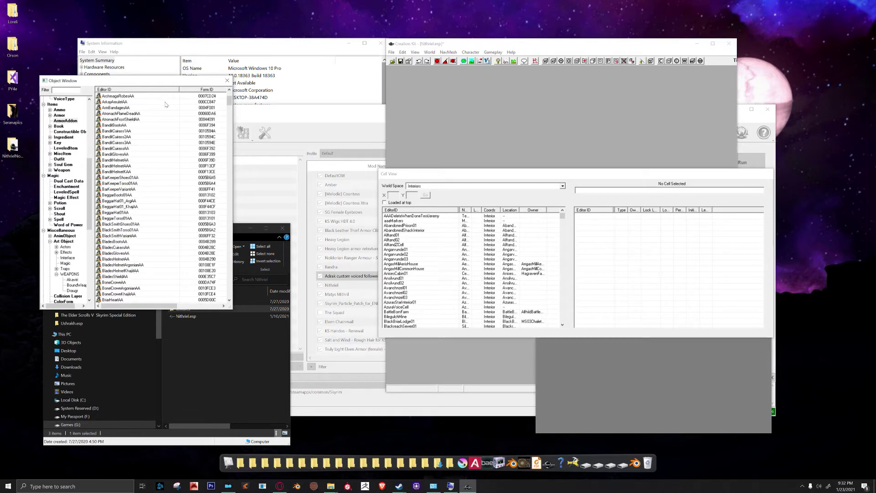
pyautogui.moveTo(228, 98); pyautogui.dragTo(226, 222)
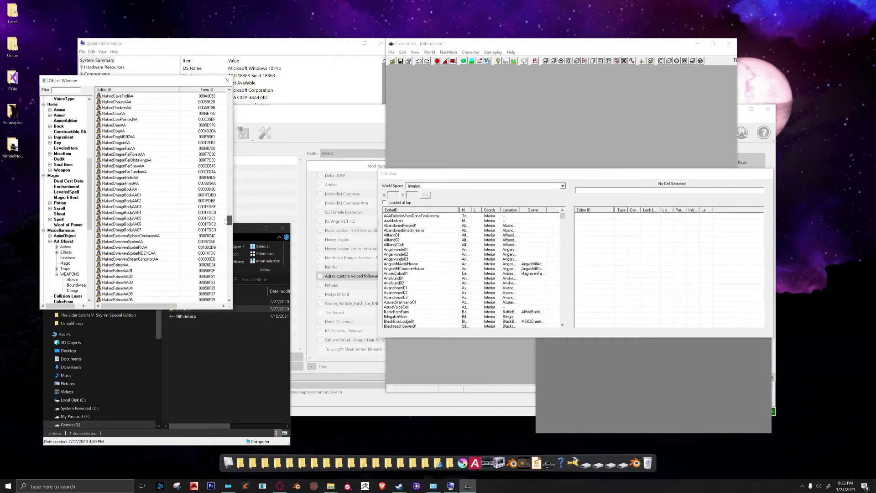
pyautogui.click(136, 171)
pyautogui.write('mithril')
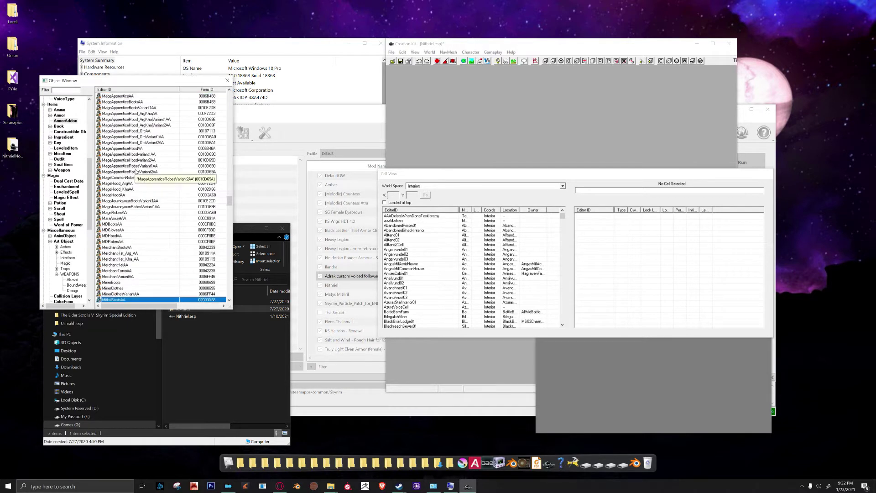
pyautogui.scroll(-2, 154, 223)
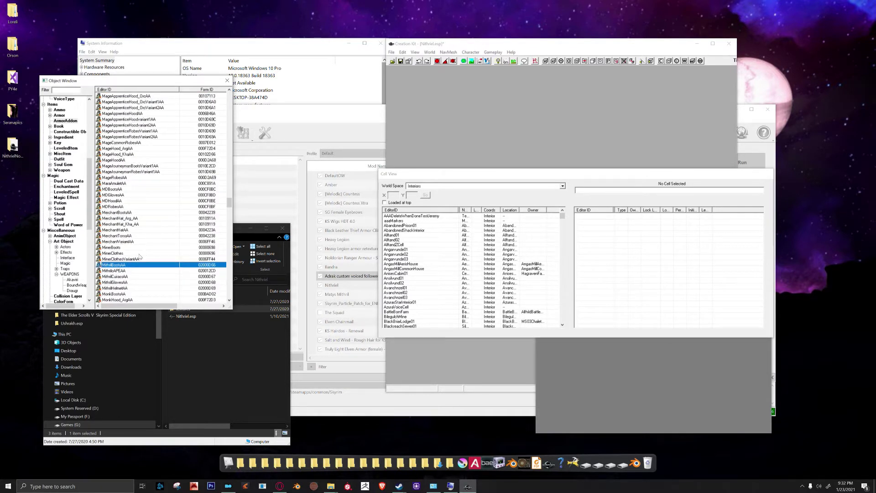
pyautogui.doubleClick(115, 276)
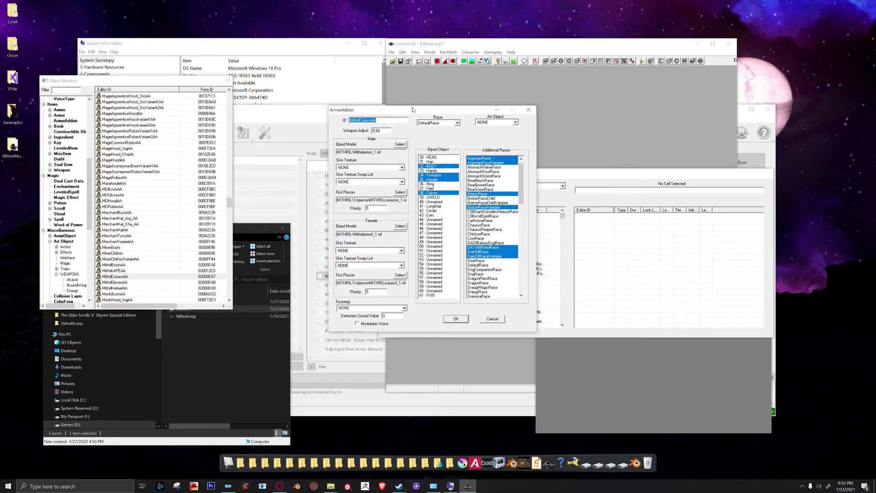
pyautogui.write('000')
pyautogui.write('NithrielCuirass')
# Step: Replace the cuirass's female biped model with Mithrilarmorf_1.nif from Nithriel's Armor folder and save the record as a new form
pyautogui.click(401, 227)
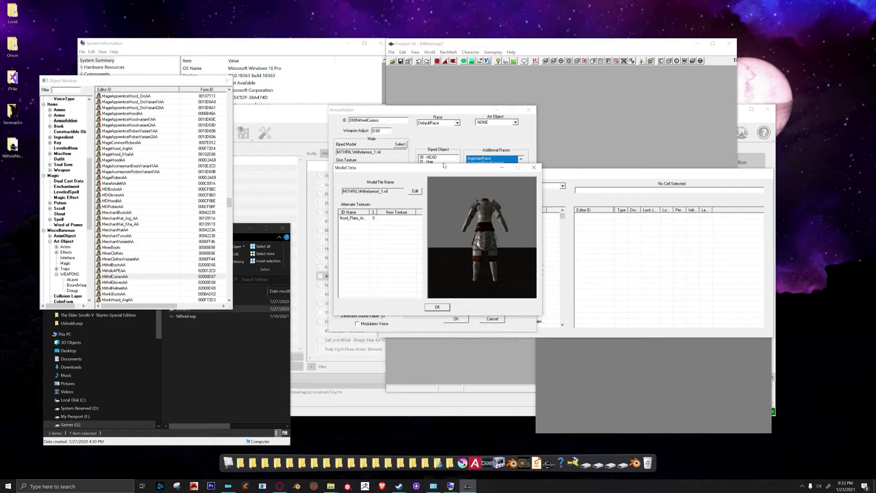
pyautogui.moveTo(444, 165); pyautogui.dragTo(460, 83)
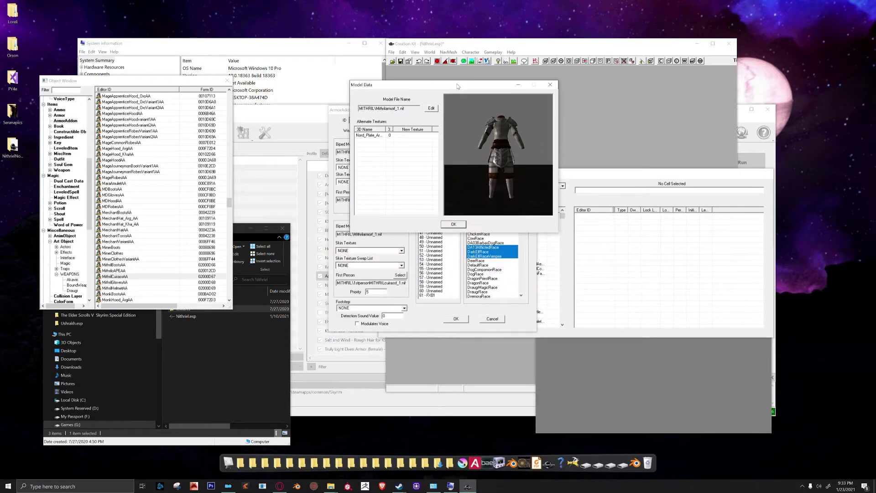
pyautogui.click(431, 108)
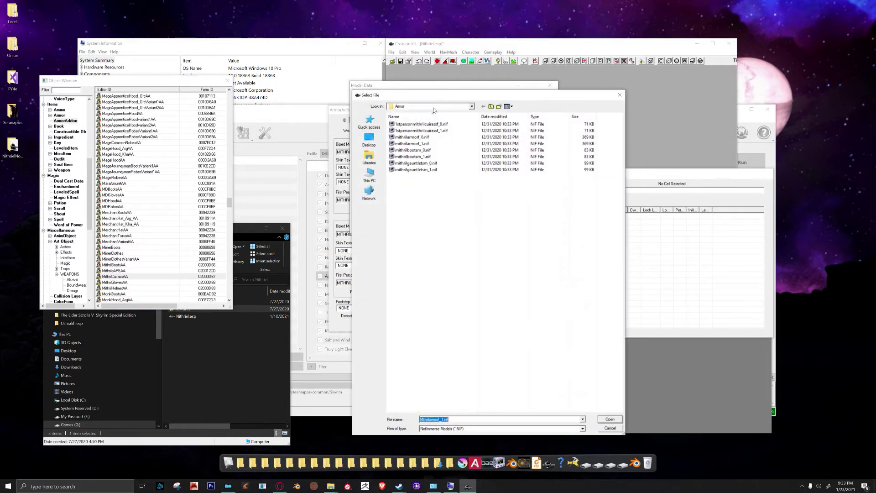
pyautogui.moveTo(470, 95); pyautogui.dragTo(538, 121)
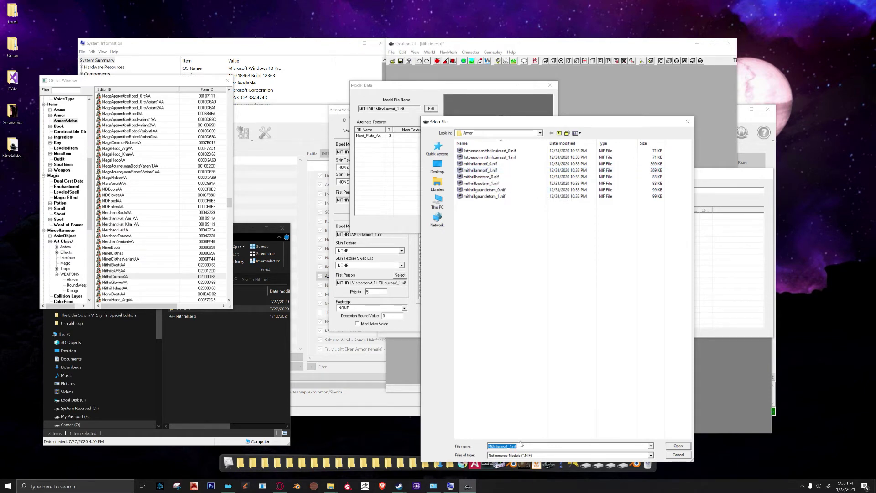
pyautogui.click(669, 447)
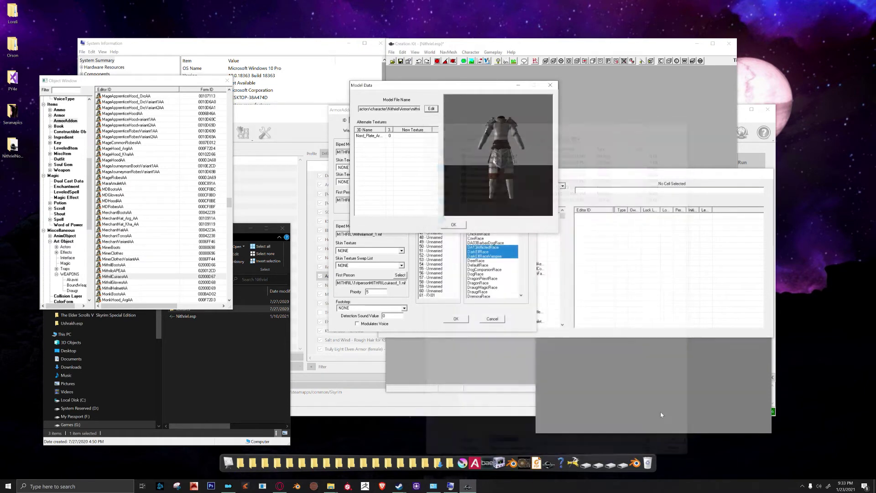
pyautogui.click(461, 225)
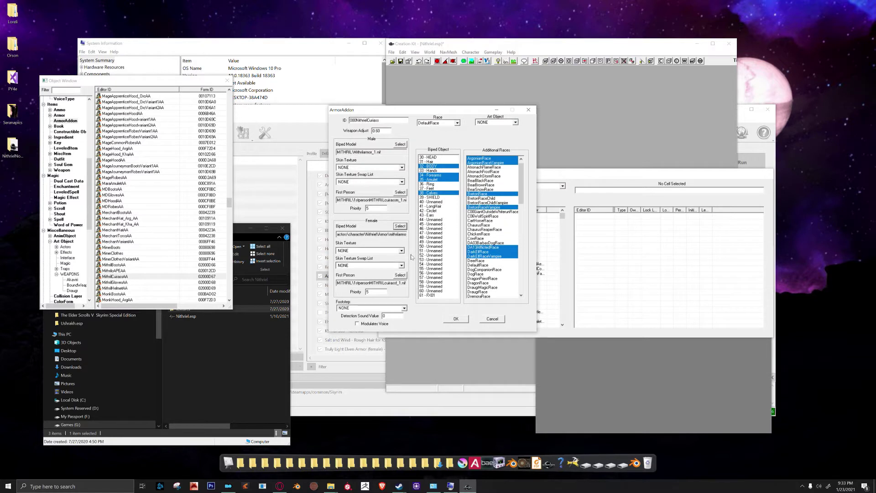
pyautogui.click(460, 319)
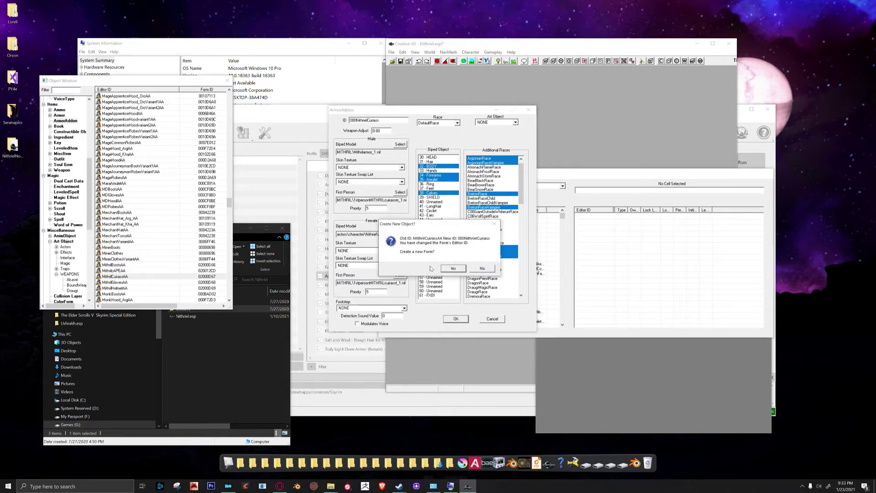
pyautogui.click(453, 268)
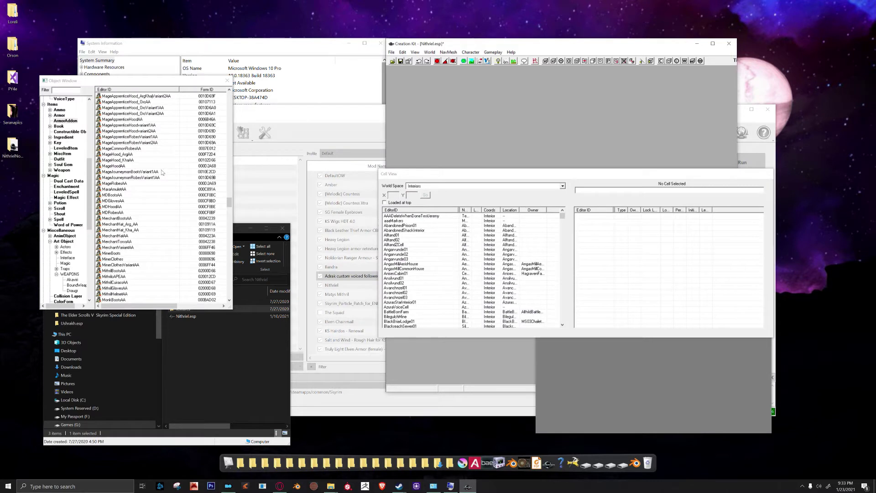
# Step: Open the MithrilGlovesAA ArmorAddon record and change its ID to 000NithrielGloves
pyautogui.scroll(-2, 122, 223)
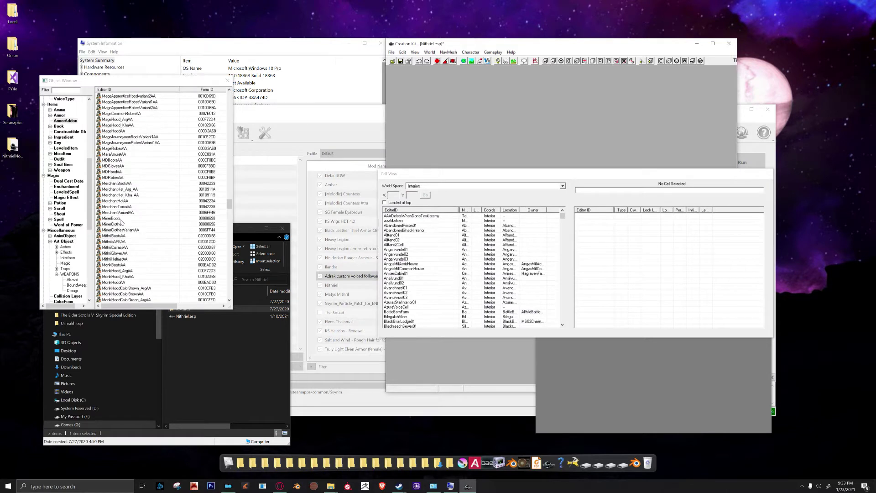
pyautogui.click(113, 265)
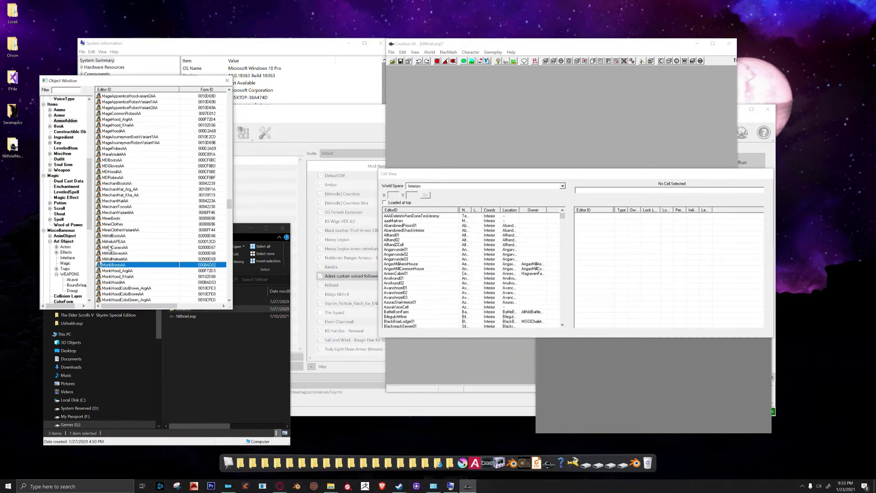
pyautogui.doubleClick(111, 254)
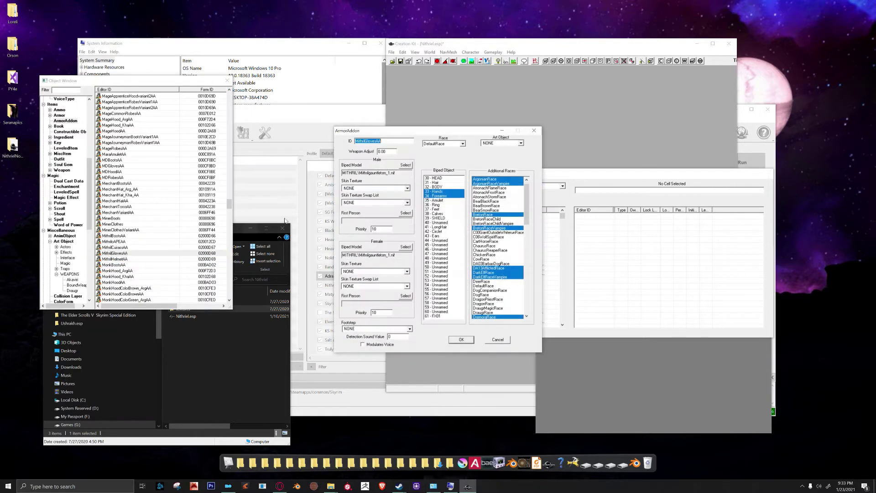
pyautogui.moveTo(404, 133); pyautogui.dragTo(341, 92)
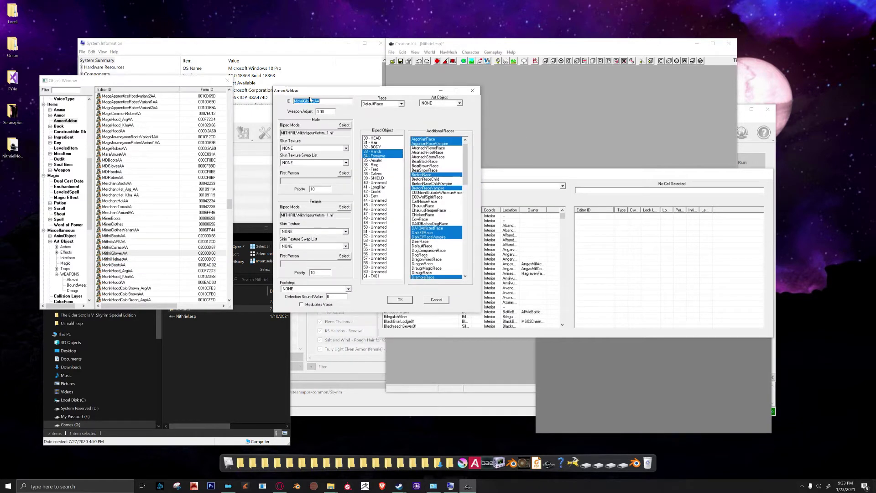
pyautogui.write('000N')
# Step: Replace the gloves' female biped model with mithrilgauntletsm_1.nif from Nithriel's Armor folder and save the record as a new form
pyautogui.click(345, 207)
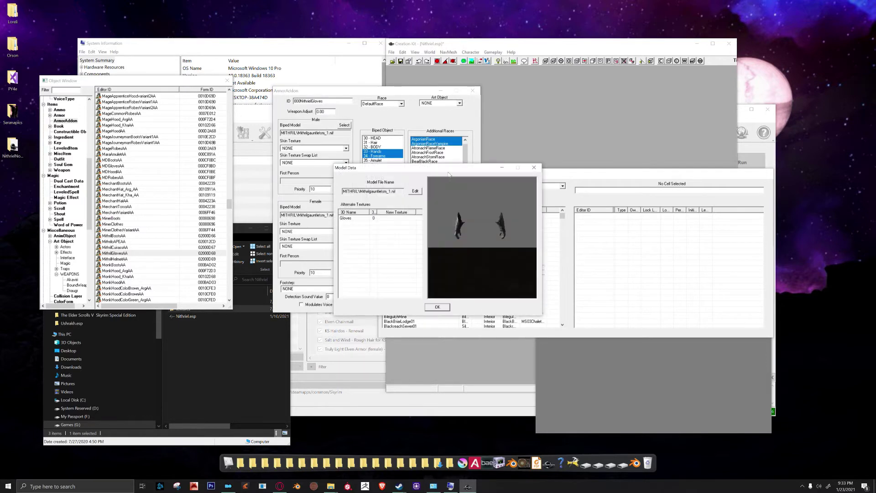
pyautogui.click(415, 191)
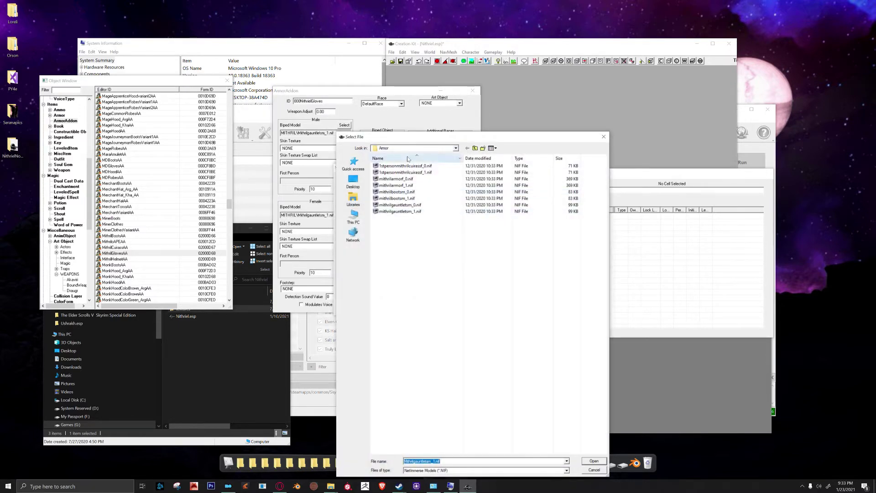
pyautogui.click(593, 461)
pyautogui.click(437, 307)
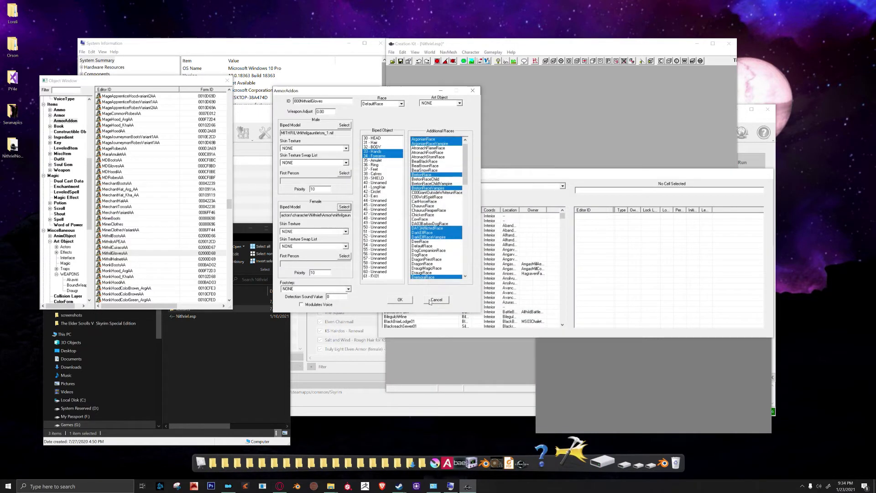
pyautogui.click(401, 301)
pyautogui.click(456, 277)
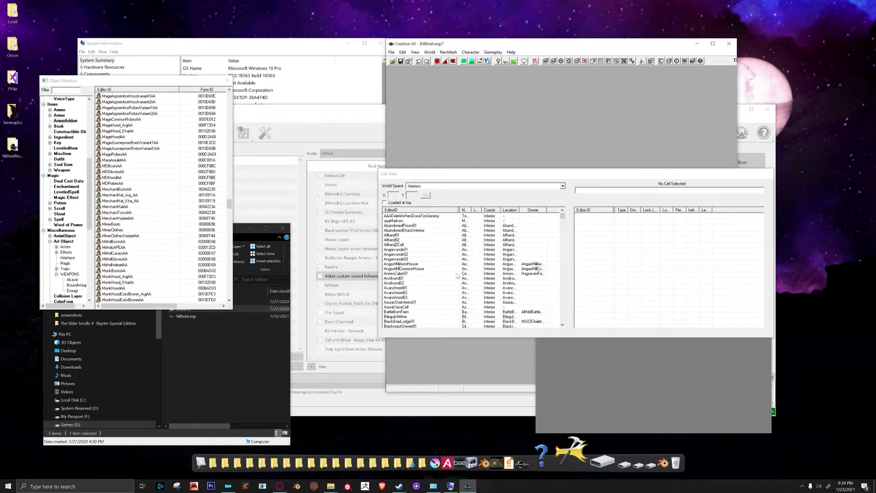
# Step: Save the Nithriel.esp plugin
pyautogui.click(391, 52)
pyautogui.click(402, 68)
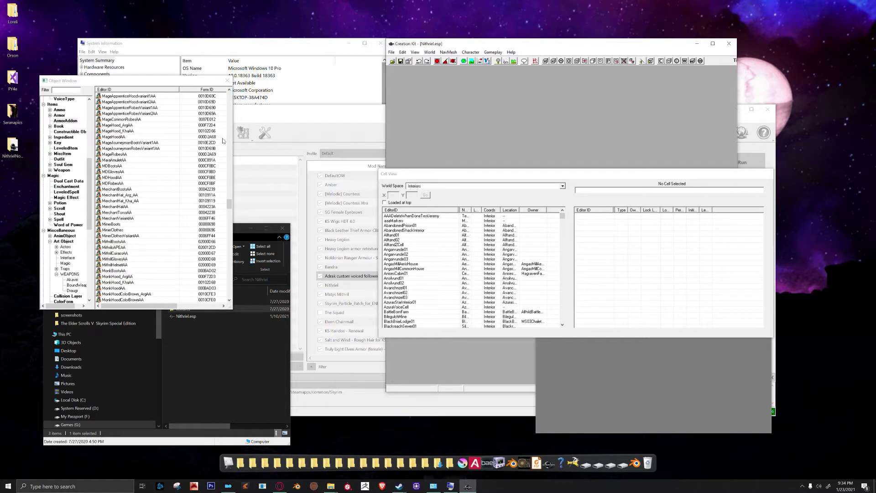
# Step: Look through the full Armor list for the Mithril armor records among the entries starting with M
pyautogui.click(80, 177)
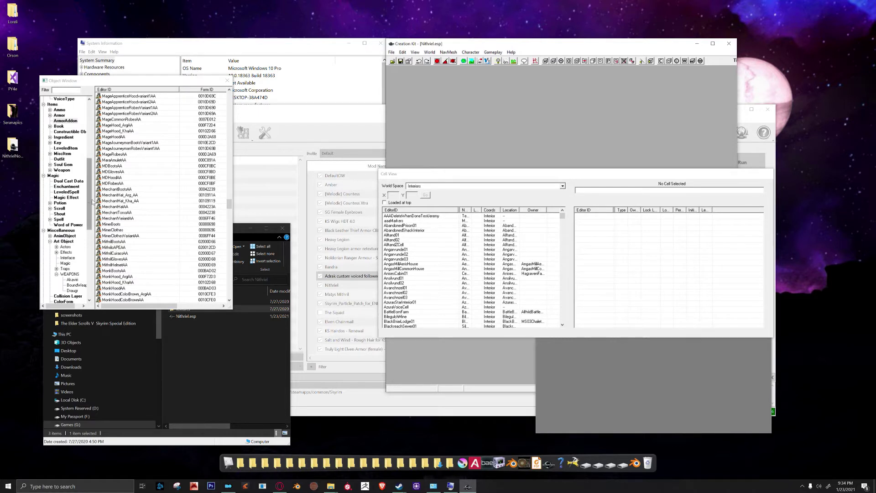
pyautogui.scroll(4, 79, 177)
pyautogui.click(59, 187)
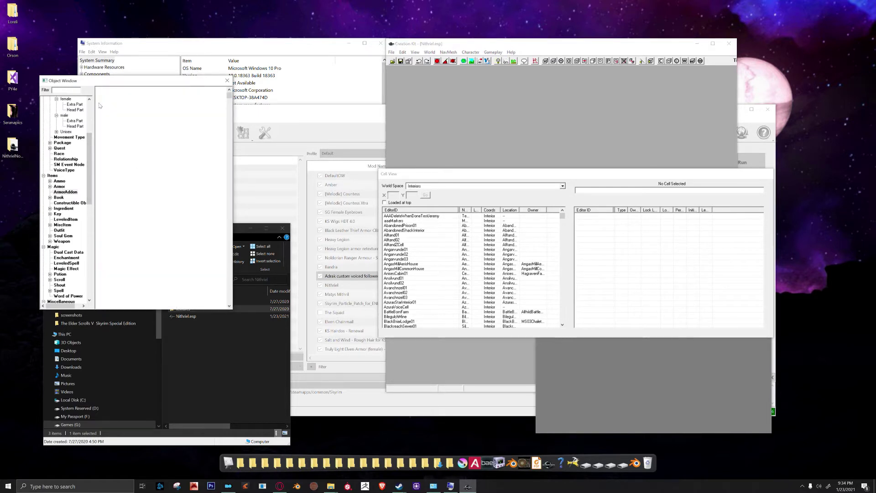
pyautogui.click(117, 117)
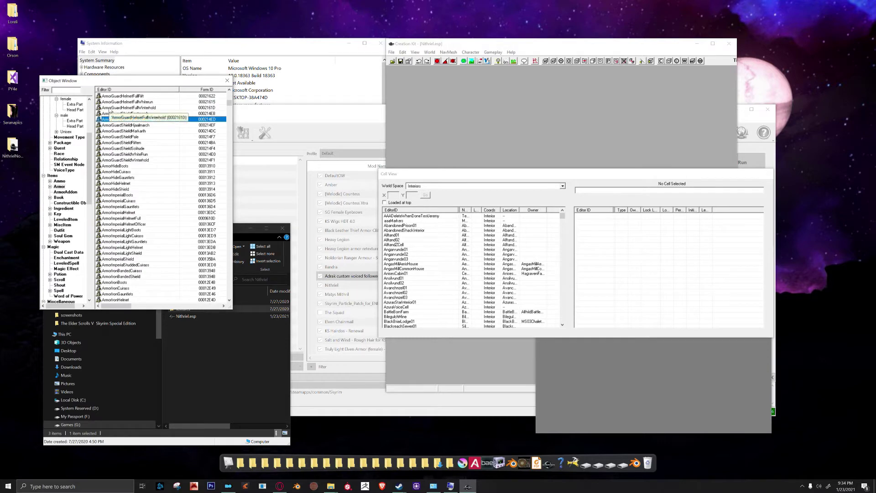
pyautogui.press('m')
pyautogui.scroll(-8, 151, 195)
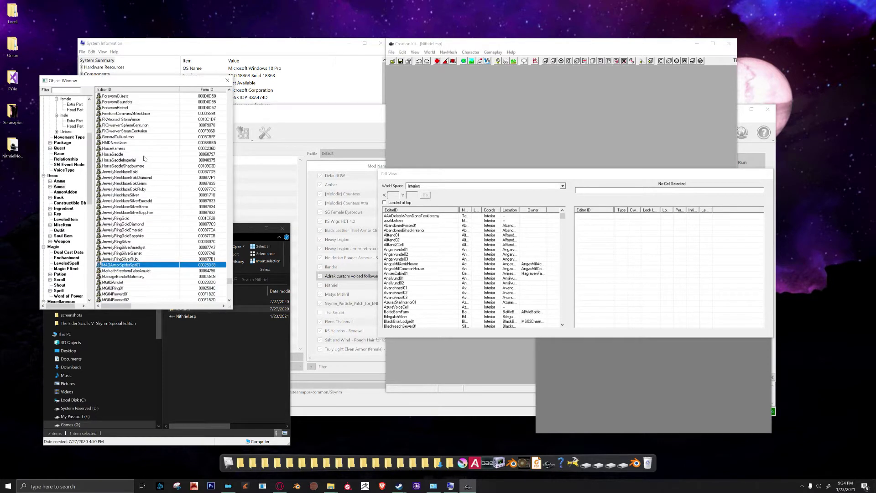
pyautogui.press('Down')
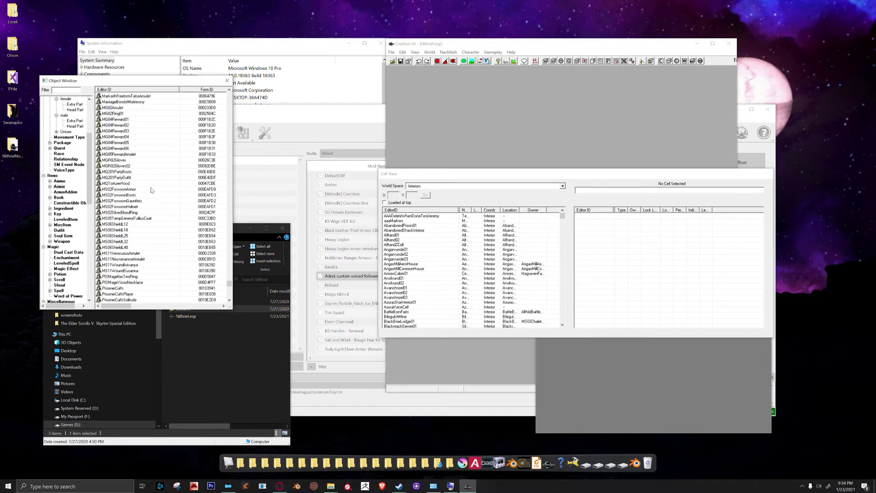
pyautogui.scroll(-4, 152, 192)
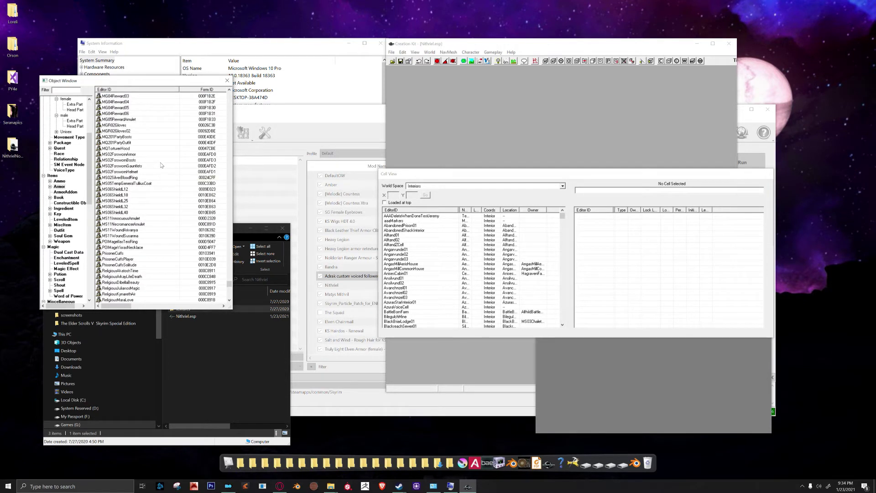
pyautogui.press('Down')
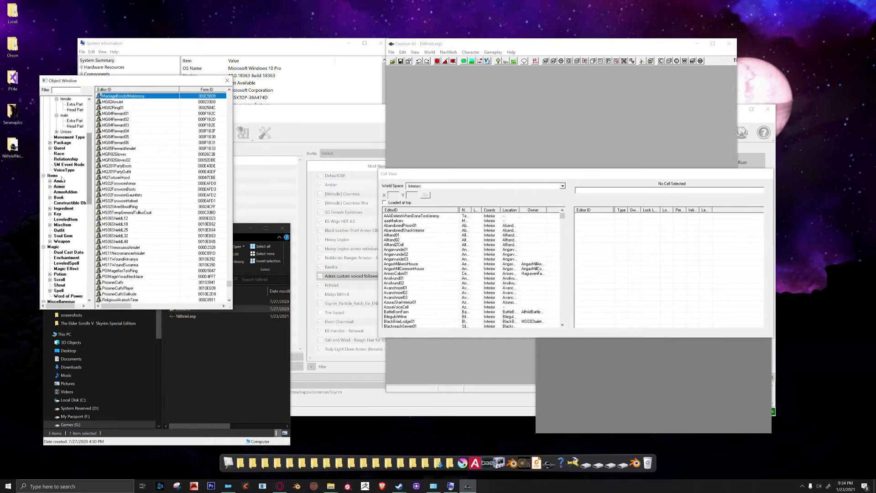
# Step: Expand the Armor category to its menu subcategory and open the ArmorMithrilBoots record
pyautogui.click(50, 186)
pyautogui.scroll(-11, 67, 205)
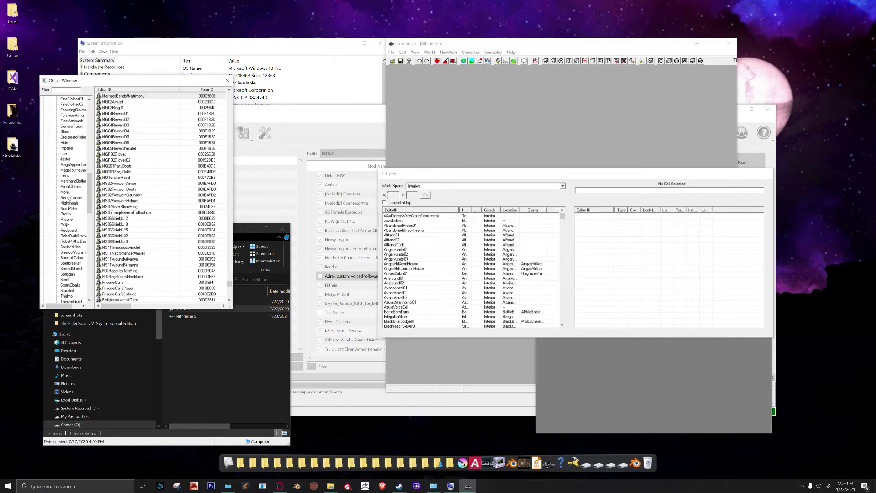
pyautogui.click(66, 176)
pyautogui.doubleClick(116, 96)
# Step: Set the boots record's ID to 000NithrielBootsmain and its name to "Nithriel's Mithril Boots"
pyautogui.write('000Nithriel')
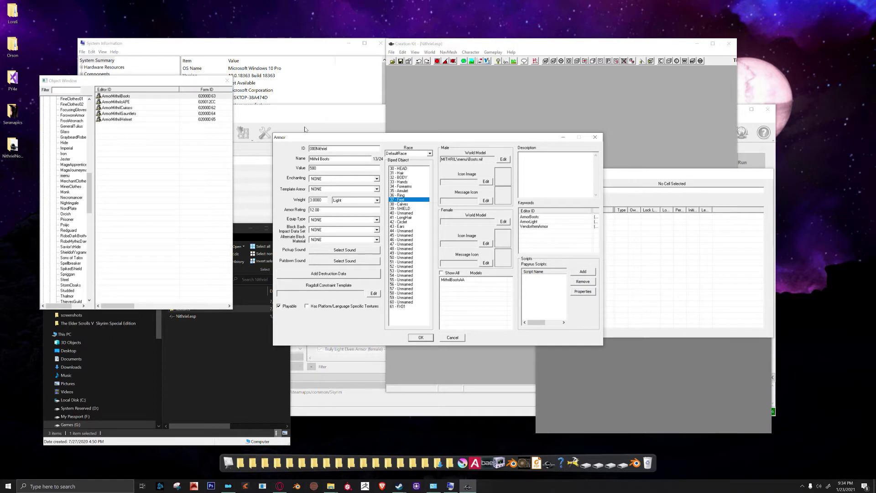
pyautogui.write('Bootsmain')
pyautogui.write('Nithriel ')
pyautogui.write("'s")
pyautogui.moveTo(346, 158); pyautogui.dragTo(308, 158)
pyautogui.moveTo(355, 138); pyautogui.dragTo(366, 101)
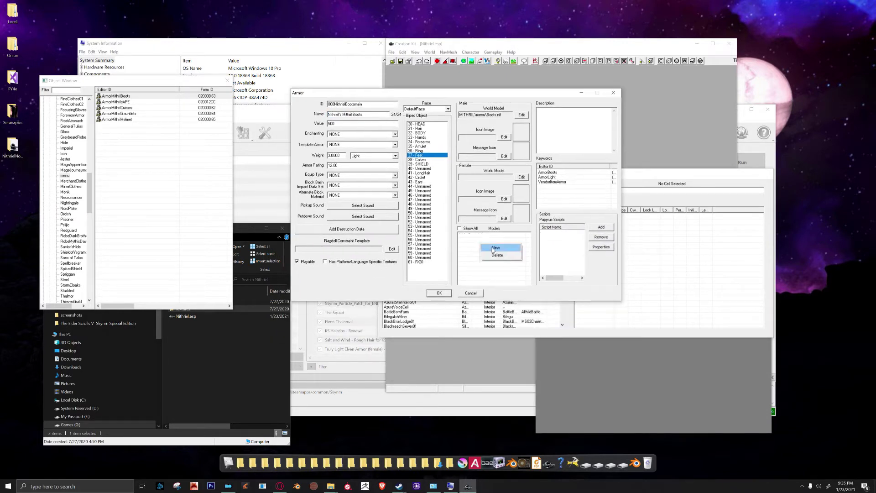
# Step: Add the 000NithrielBoots addon to the boots record's models in place of MithrilBootsAA
pyautogui.click(497, 249)
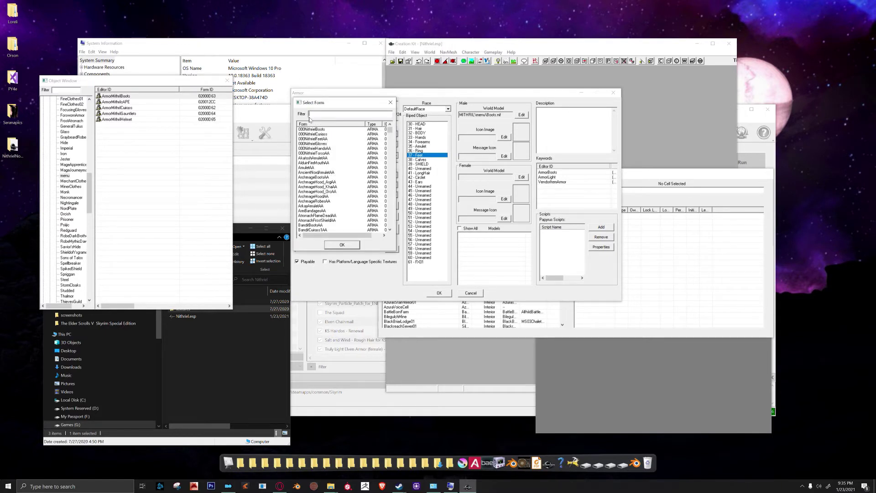
pyautogui.press('Tab')
pyautogui.click(343, 245)
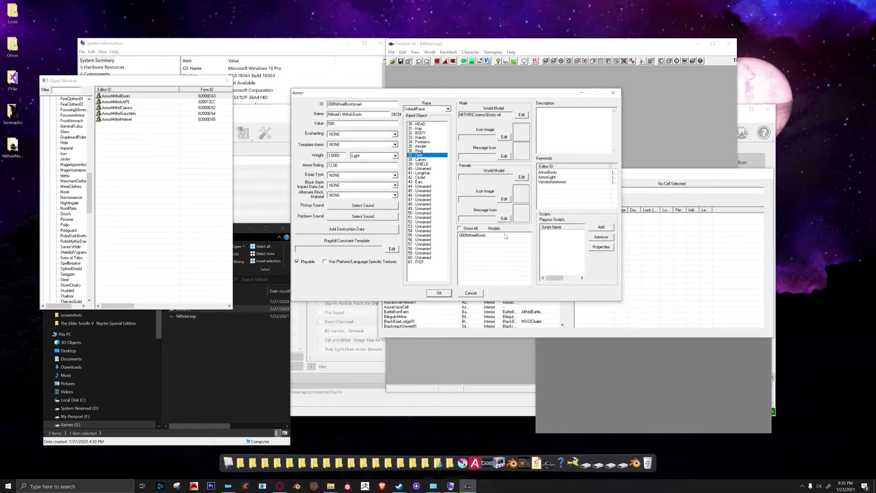
# Step: Set the boots' male world model to boots.nif from Nithriel's Armor folder and save the record as a new form
pyautogui.click(521, 115)
pyautogui.moveTo(466, 167); pyautogui.dragTo(478, 85)
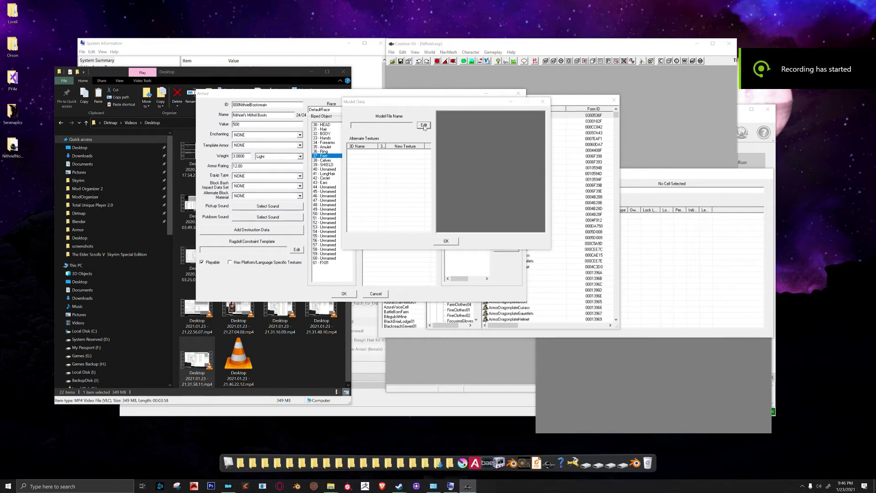
pyautogui.click(423, 125)
pyautogui.click(395, 160)
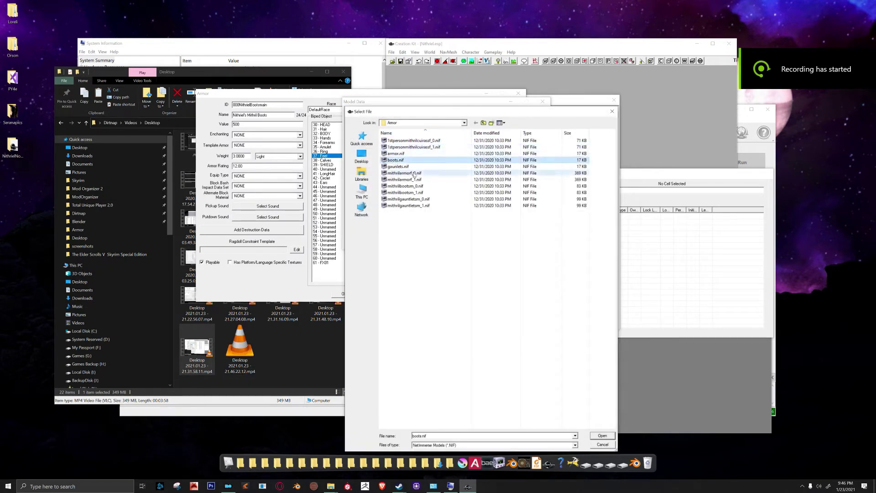
pyautogui.click(601, 435)
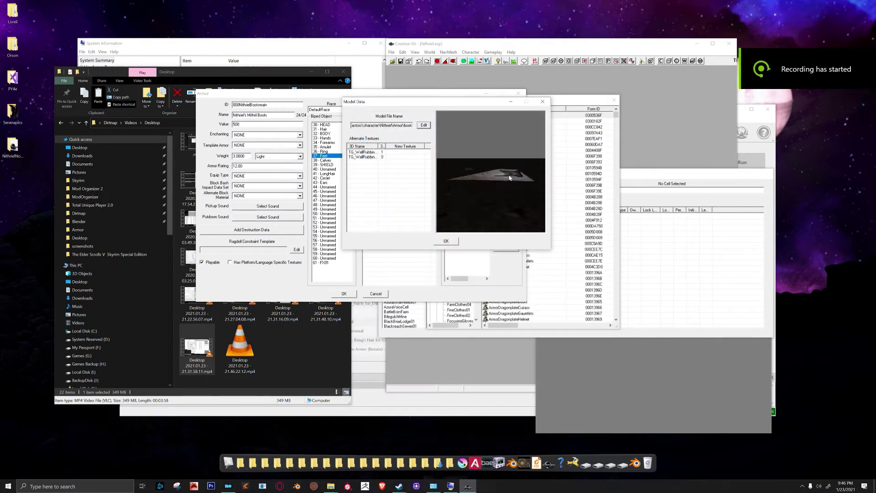
pyautogui.moveTo(511, 199); pyautogui.dragTo(511, 222)
pyautogui.moveTo(507, 171); pyautogui.dragTo(433, 213)
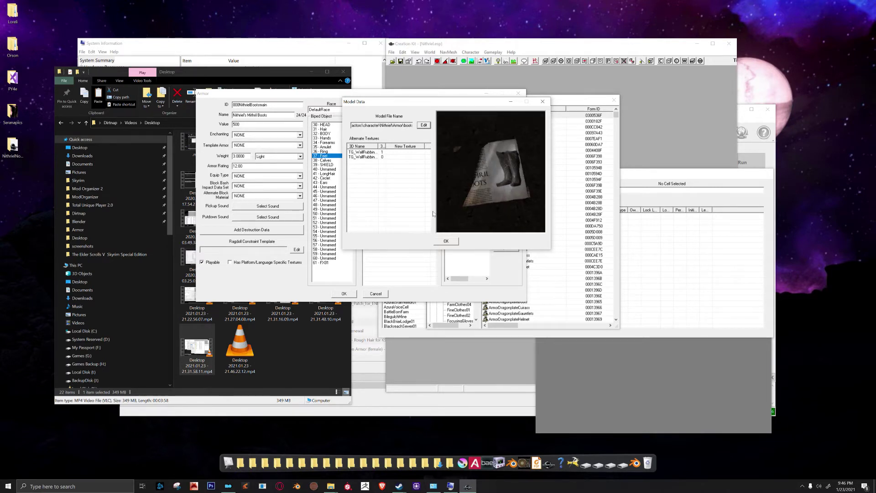
pyautogui.moveTo(455, 241); pyautogui.dragTo(500, 188)
pyautogui.moveTo(506, 186); pyautogui.dragTo(453, 236)
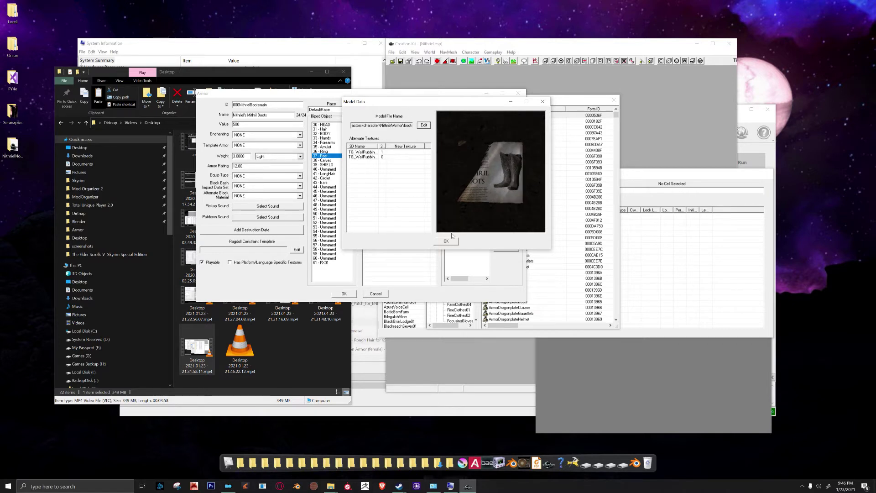
pyautogui.click(452, 239)
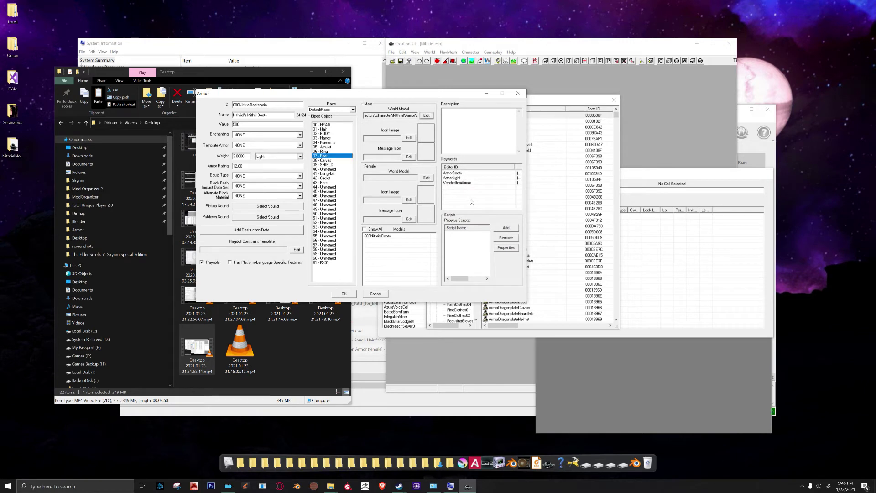
pyautogui.moveTo(428, 96); pyautogui.dragTo(533, 87)
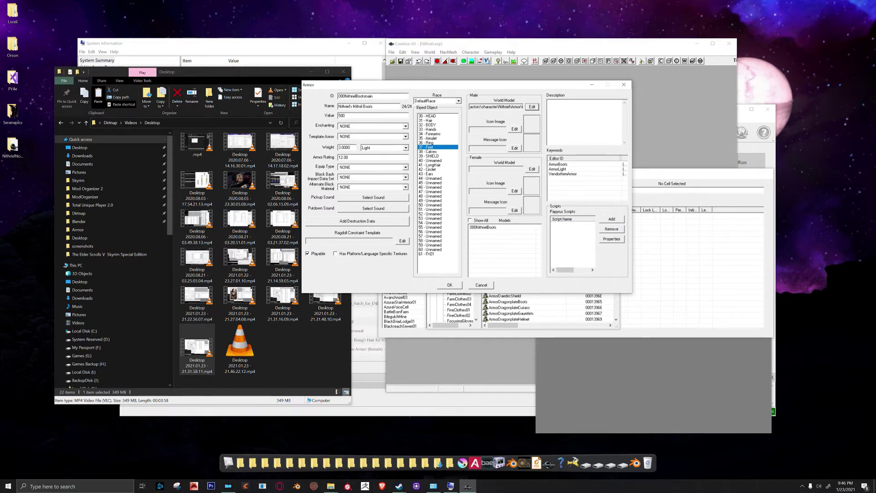
pyautogui.click(449, 285)
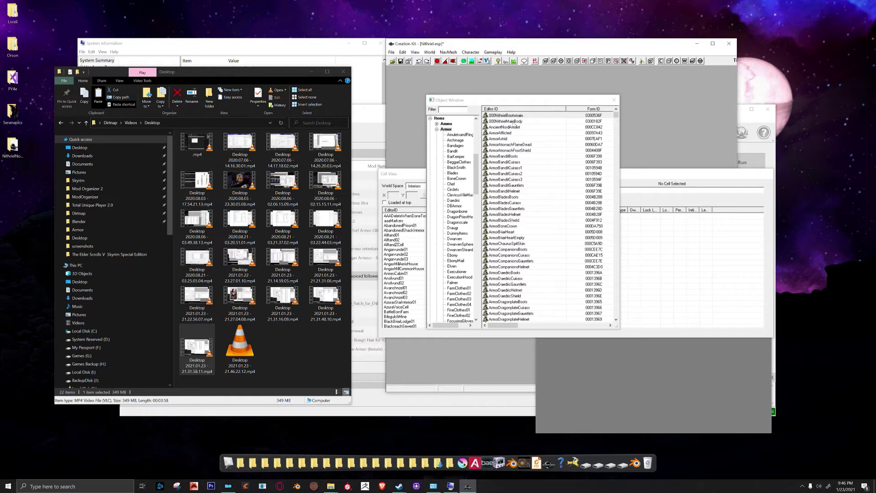
# Step: Open ArmorMithrilCuirass from the menu subcategory and set its ID to 000NithrielCuirassmain and its name to "Nithriel's Mithril Armor"
pyautogui.moveTo(477, 174); pyautogui.dragTo(476, 216)
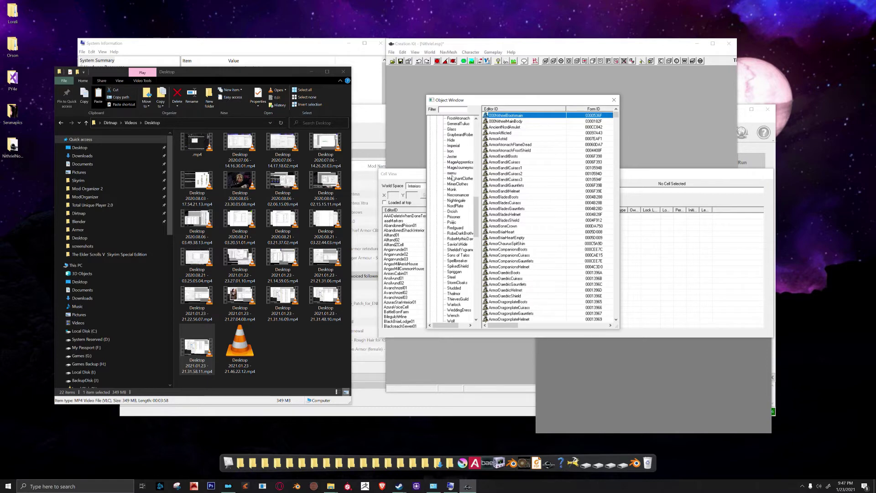
pyautogui.click(451, 174)
pyautogui.doubleClick(501, 128)
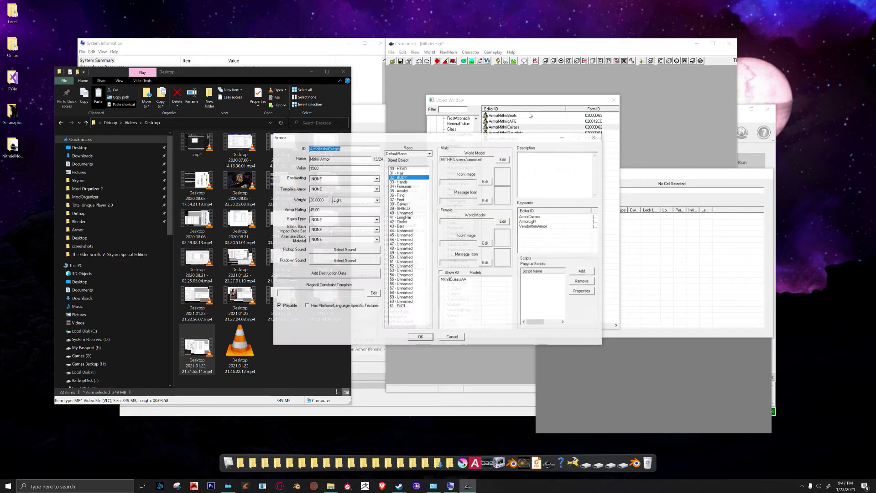
pyautogui.moveTo(473, 140); pyautogui.dragTo(525, 78)
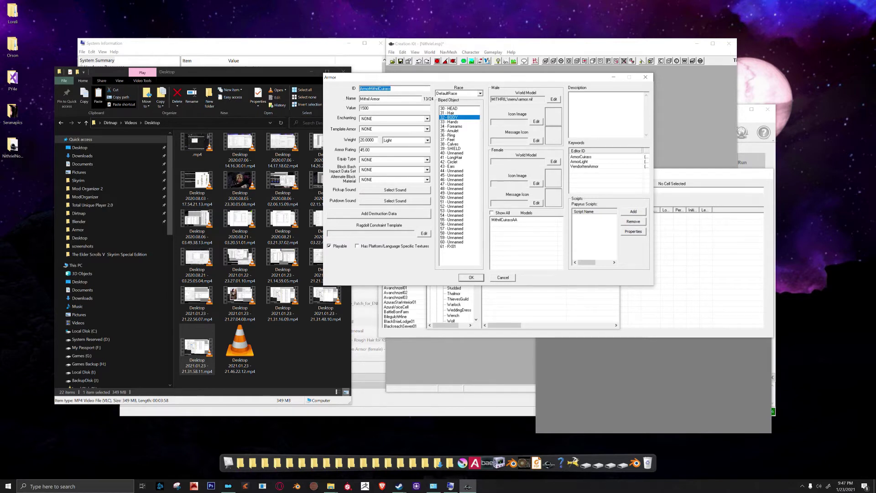
pyautogui.write('000N')
pyautogui.click(363, 99)
pyautogui.write("Nithriel's")
# Step: Delete MithrilCuirassAA from the cuirass record's models and add 000NithrielCuirass instead
pyautogui.click(516, 220)
pyautogui.rightClick(511, 221)
pyautogui.click(524, 232)
pyautogui.rightClick(523, 235)
pyautogui.click(536, 237)
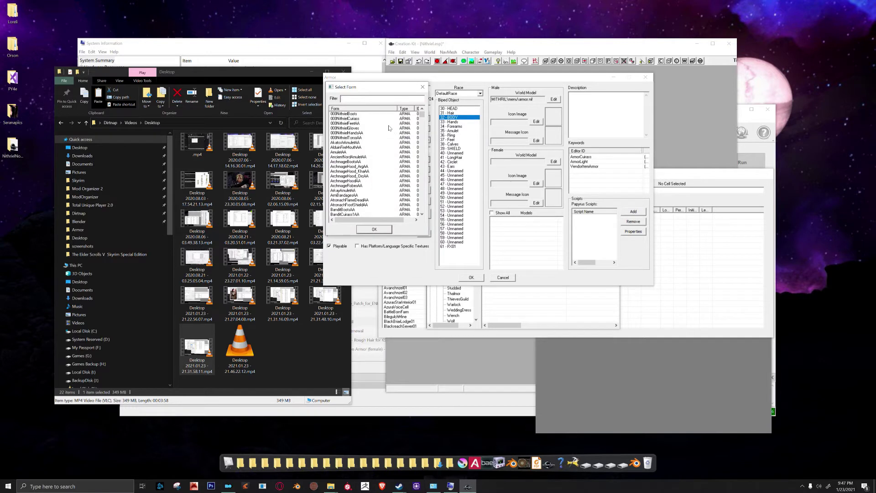
pyautogui.click(346, 119)
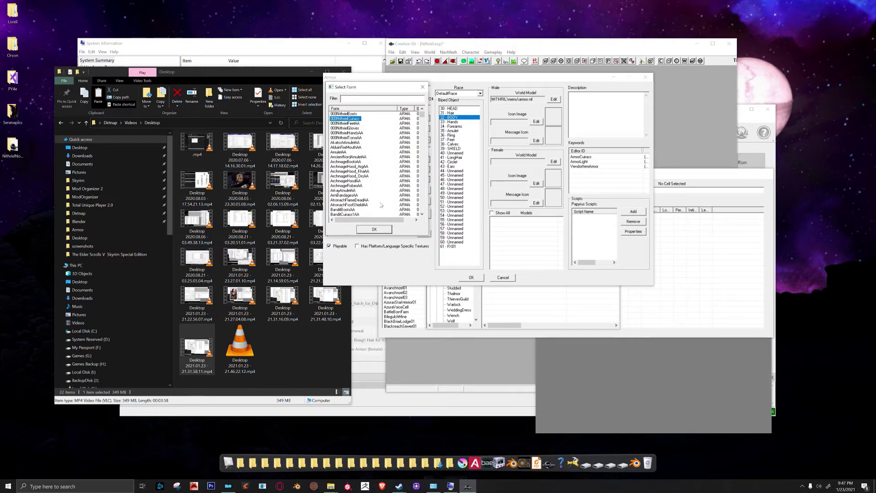
pyautogui.click(375, 229)
pyautogui.click(503, 221)
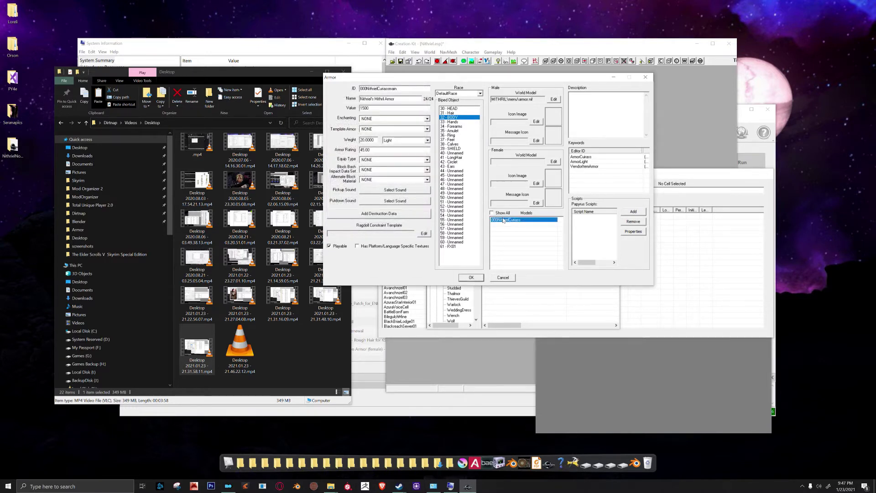
# Step: Set the cuirass's male world model to armor.nif from Nithriel's Armor folder and save the record as a new form
pyautogui.moveTo(538, 77); pyautogui.dragTo(541, 93)
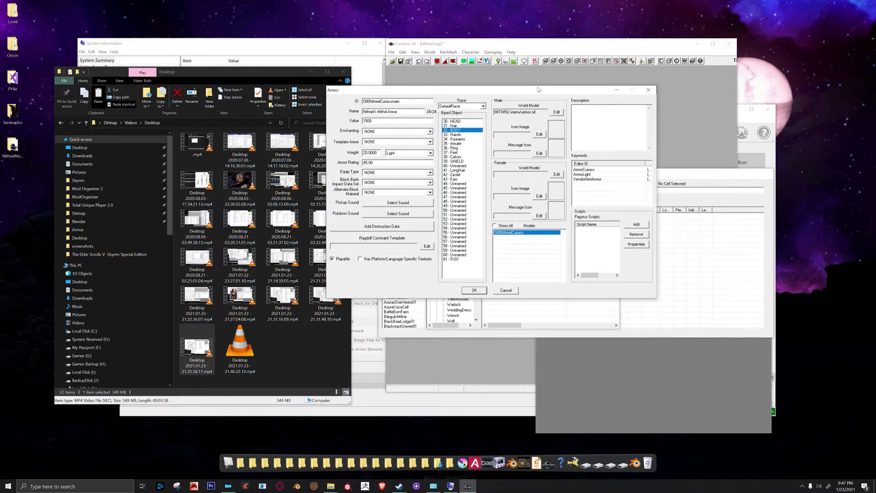
pyautogui.click(560, 117)
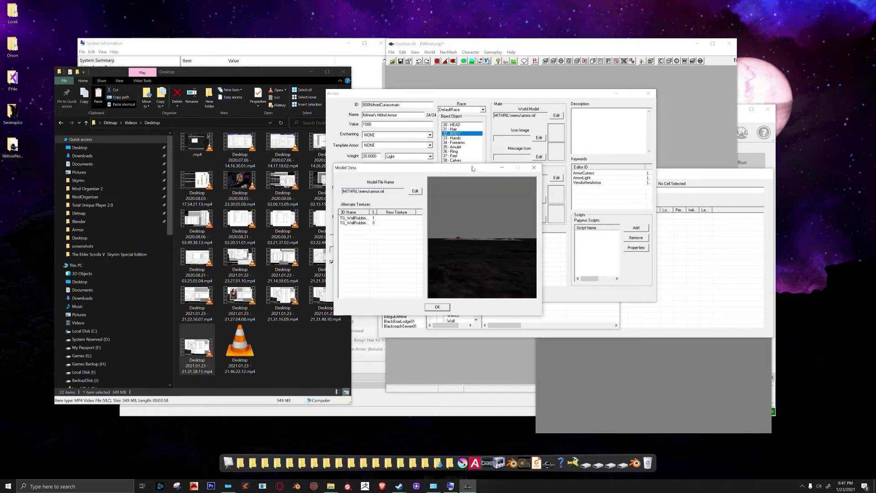
pyautogui.moveTo(472, 169); pyautogui.dragTo(525, 117)
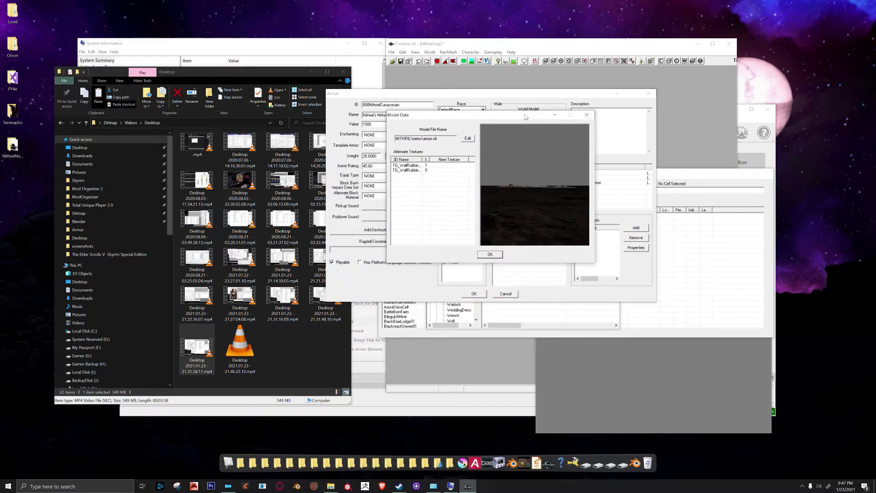
pyautogui.click(468, 140)
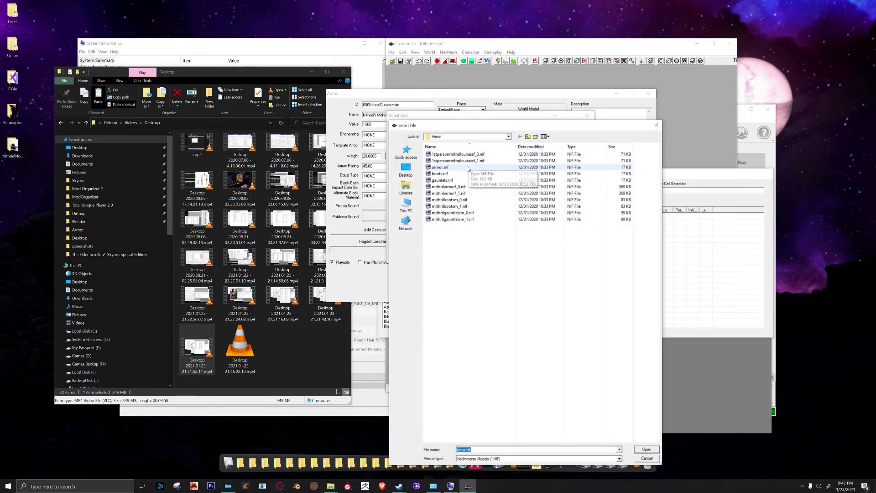
pyautogui.click(646, 449)
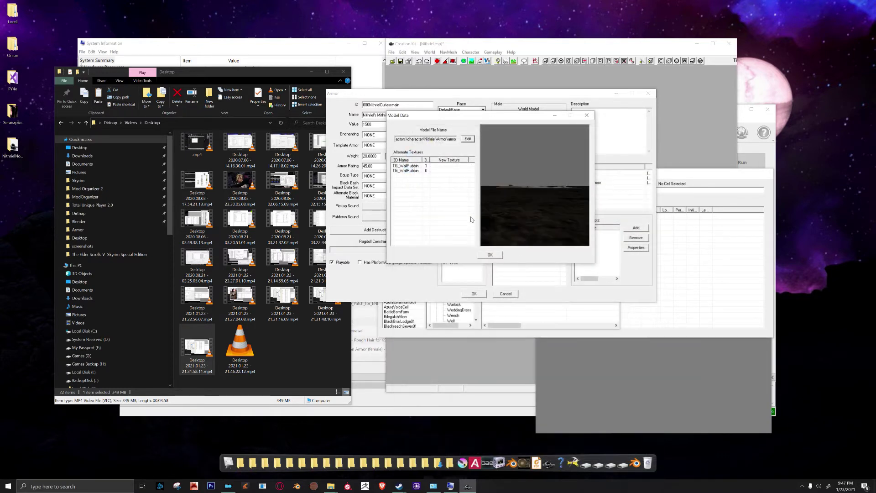
pyautogui.click(490, 254)
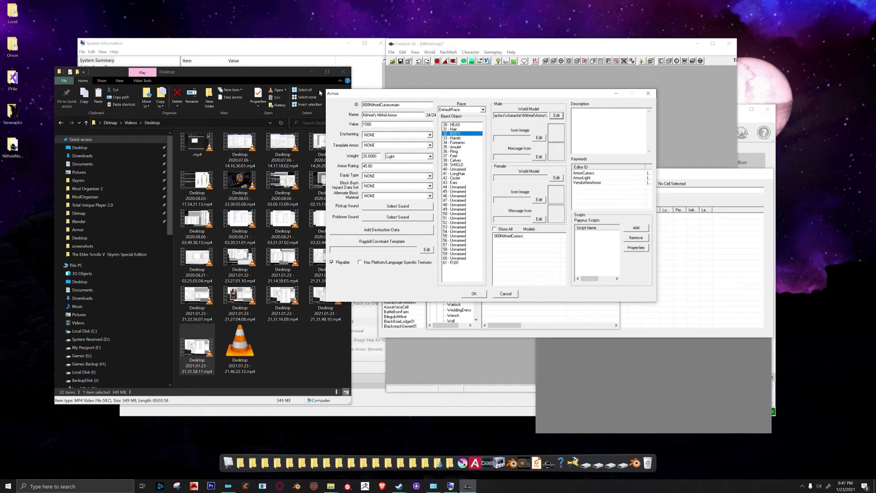
pyautogui.click(477, 294)
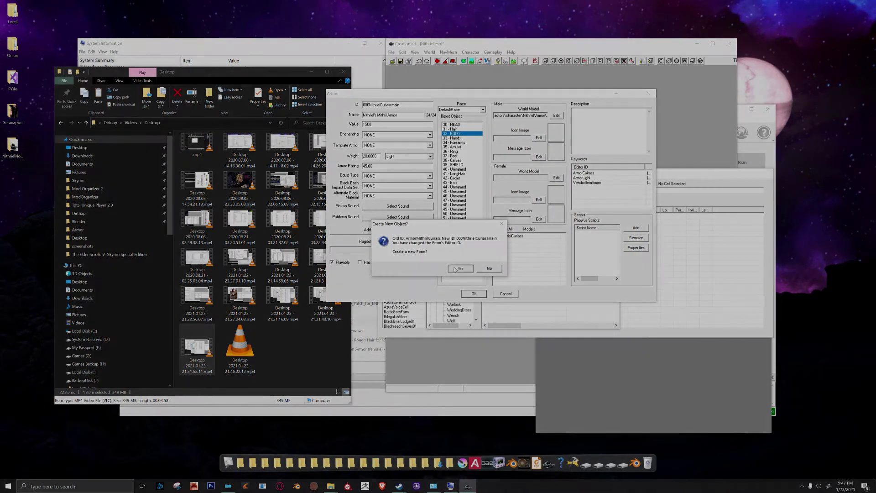
pyautogui.click(458, 268)
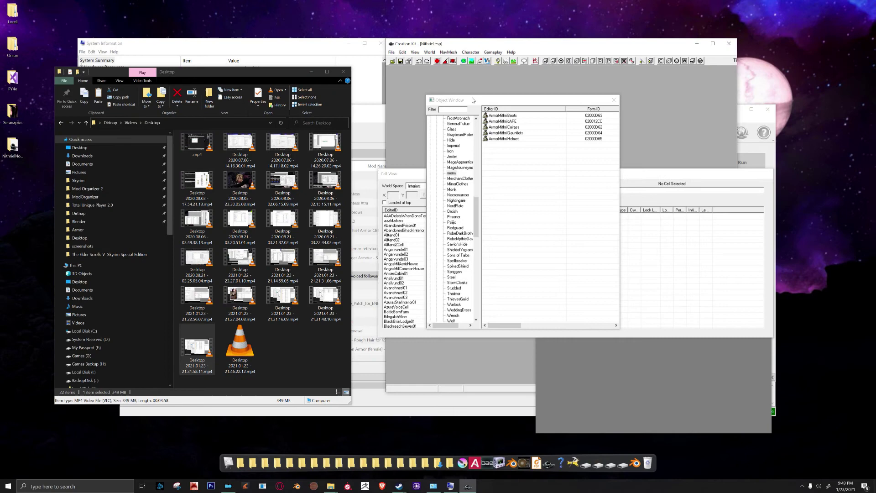
# Step: Create a new Outfit record in the Items category with the ID 000NithrielOutfit
pyautogui.moveTo(473, 100); pyautogui.dragTo(413, 63)
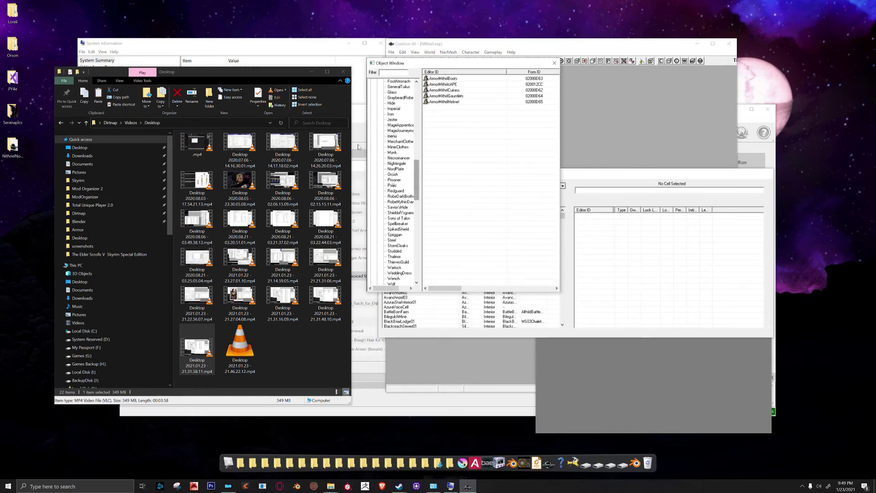
pyautogui.moveTo(367, 153); pyautogui.dragTo(326, 150)
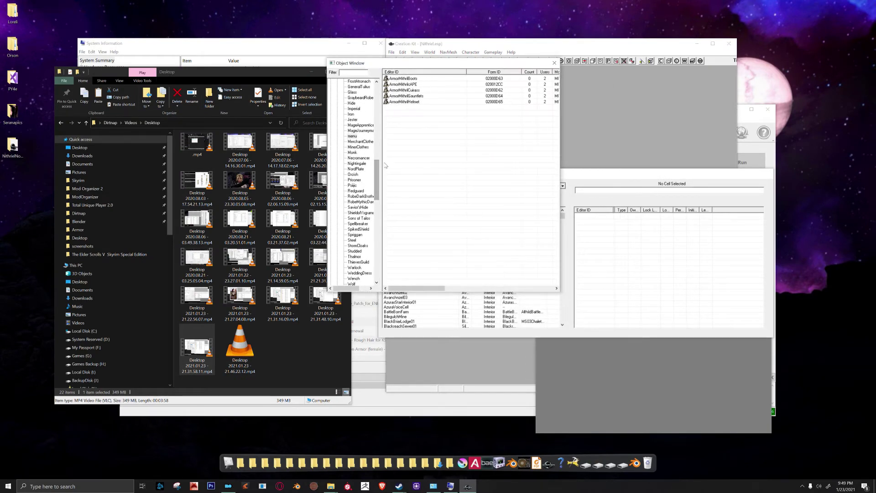
pyautogui.moveTo(382, 164); pyautogui.dragTo(426, 225)
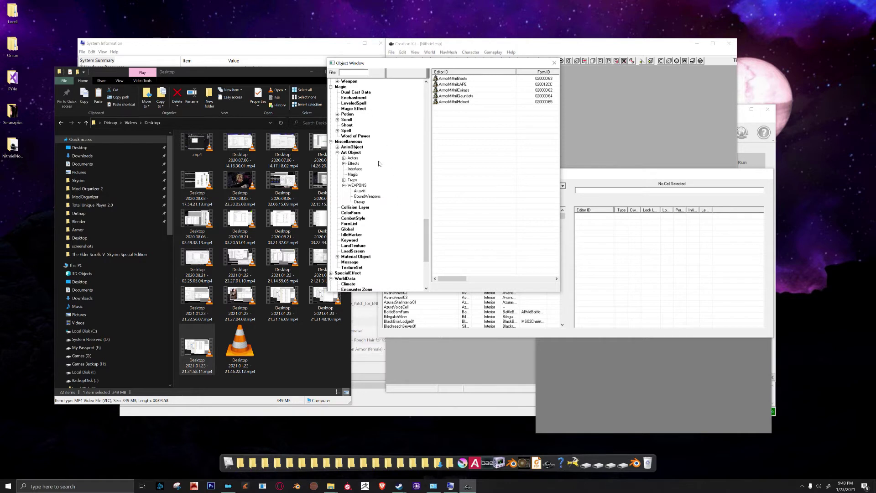
pyautogui.scroll(-7, 399, 231)
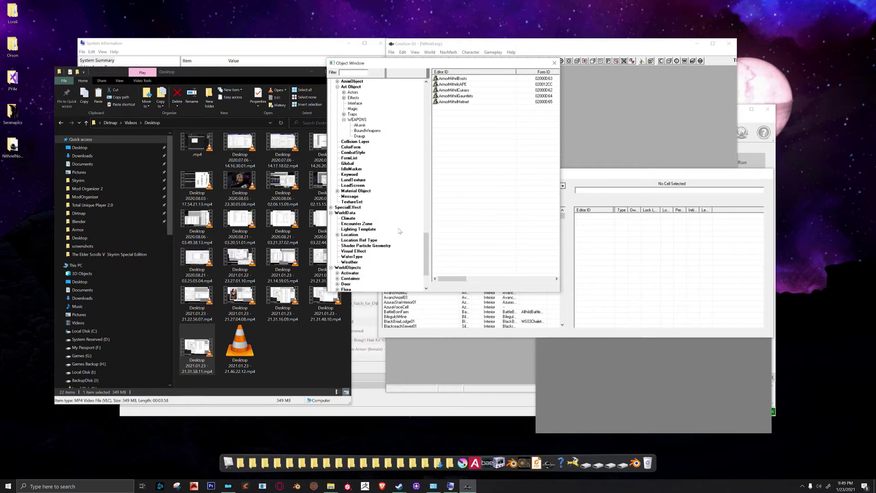
pyautogui.scroll(7, 399, 231)
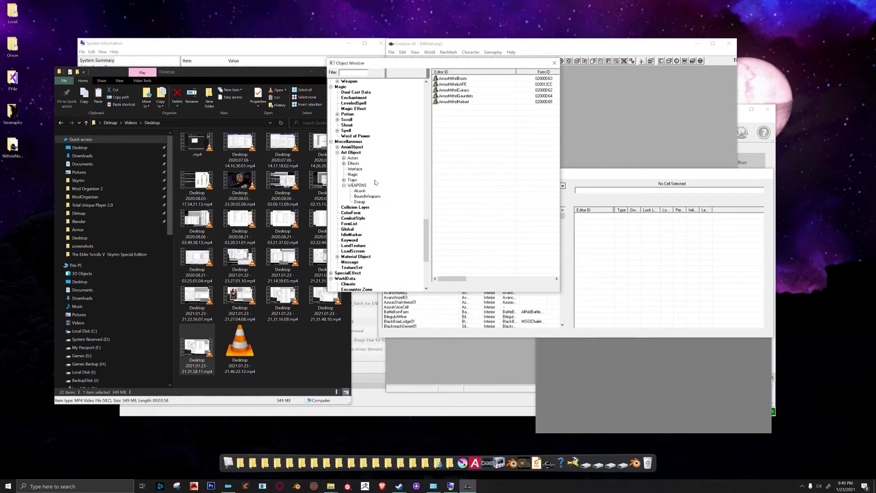
pyautogui.scroll(4, 384, 213)
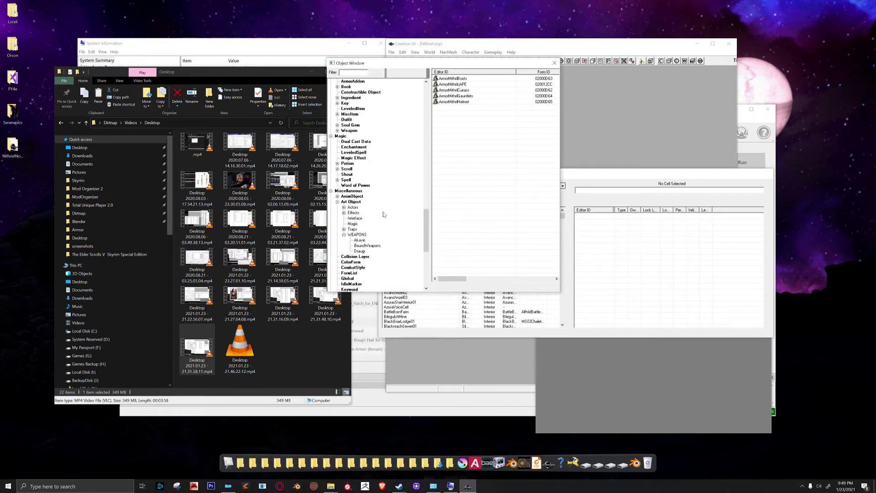
pyautogui.click(346, 135)
pyautogui.click(461, 137)
pyautogui.rightClick(461, 137)
pyautogui.click(476, 137)
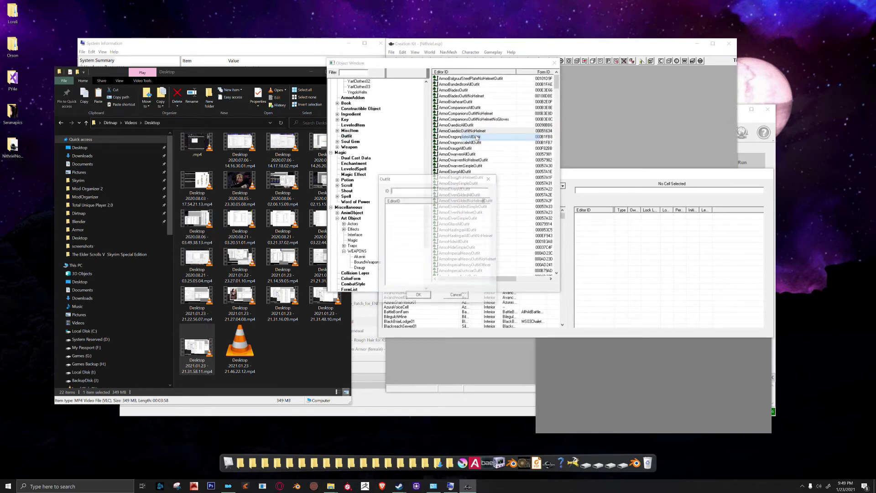
pyautogui.moveTo(443, 177); pyautogui.dragTo(416, 131)
pyautogui.write('000NithrielOutfit')
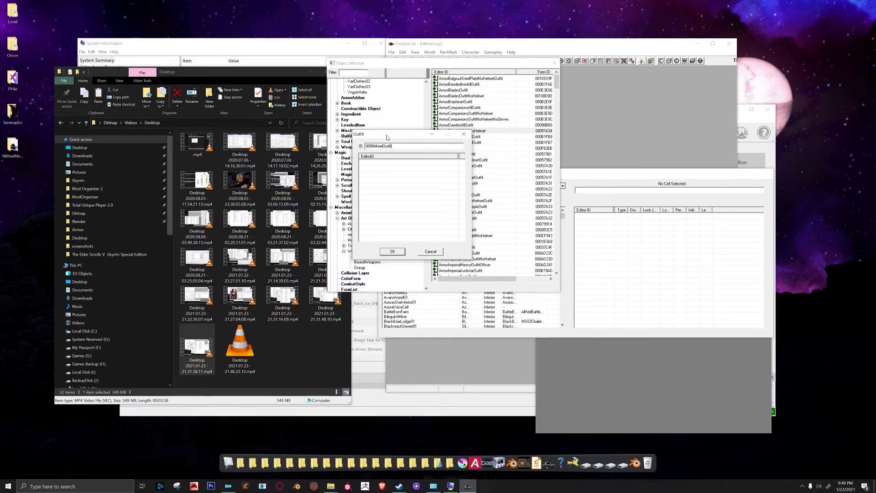
# Step: Add the armor records 000NithrielBootsmain and 000NithrielCuirassmain to the new outfit's item list
pyautogui.moveTo(387, 135); pyautogui.dragTo(389, 114)
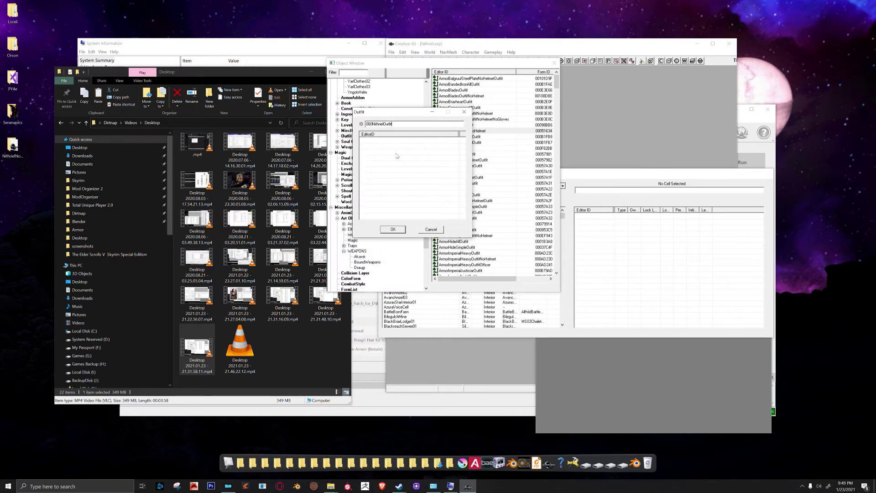
pyautogui.moveTo(386, 113); pyautogui.dragTo(595, 131)
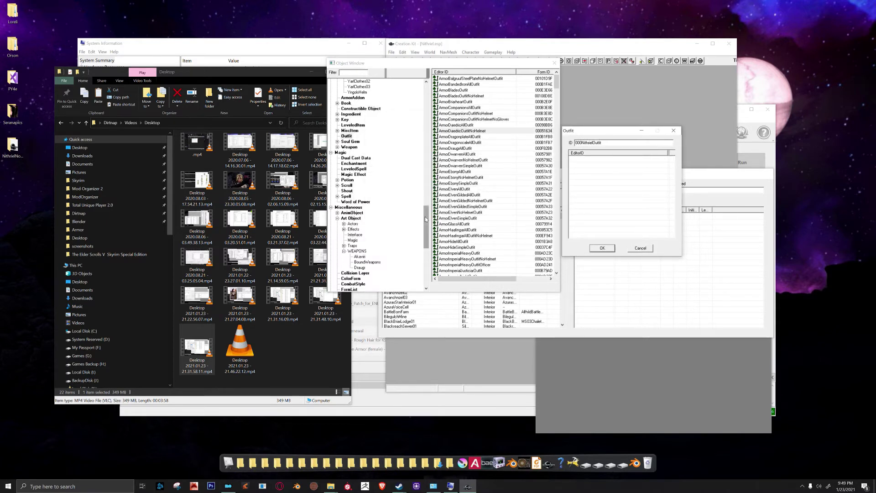
pyautogui.moveTo(426, 218); pyautogui.dragTo(424, 120)
pyautogui.click(337, 142)
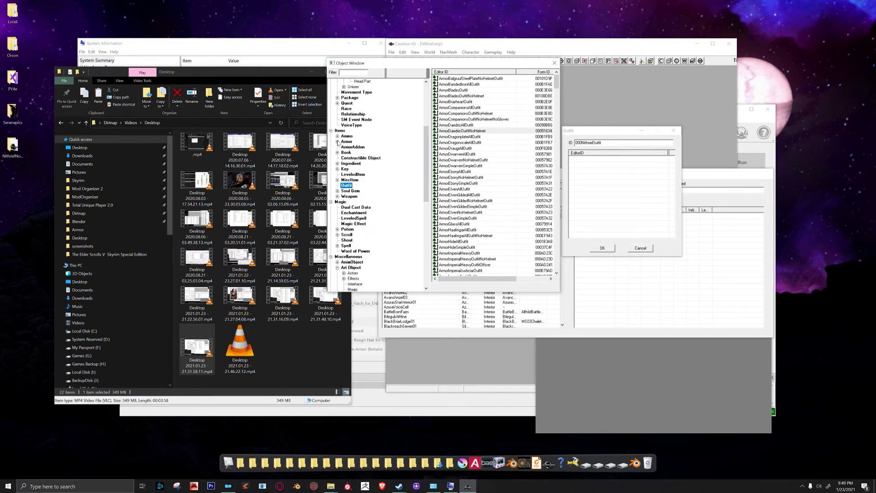
pyautogui.moveTo(426, 140); pyautogui.dragTo(425, 122)
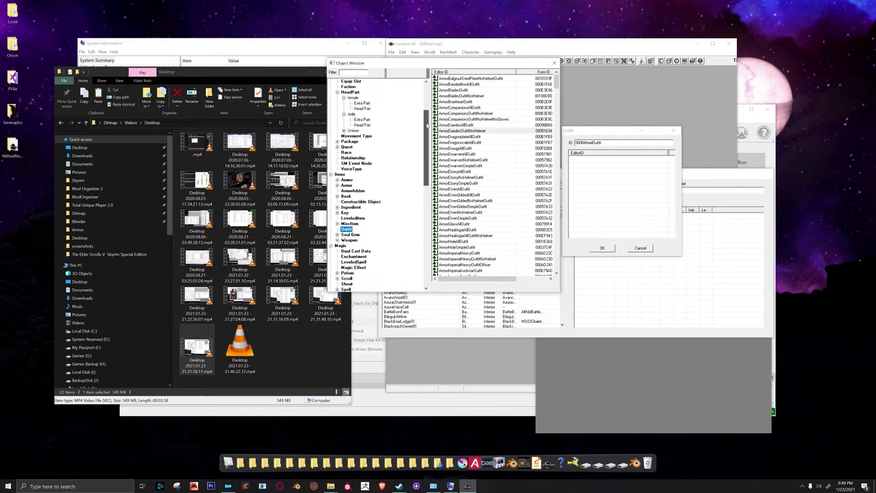
pyautogui.click(350, 185)
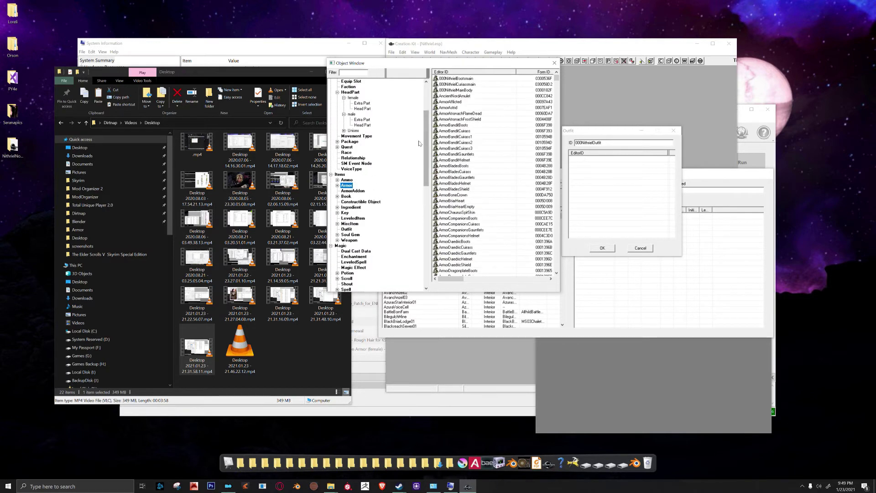
pyautogui.click(452, 79)
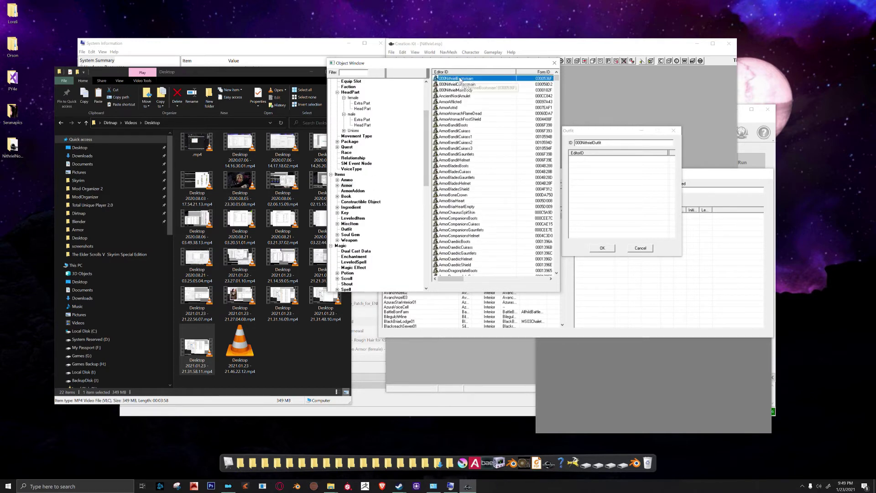
pyautogui.moveTo(455, 64); pyautogui.dragTo(354, 93)
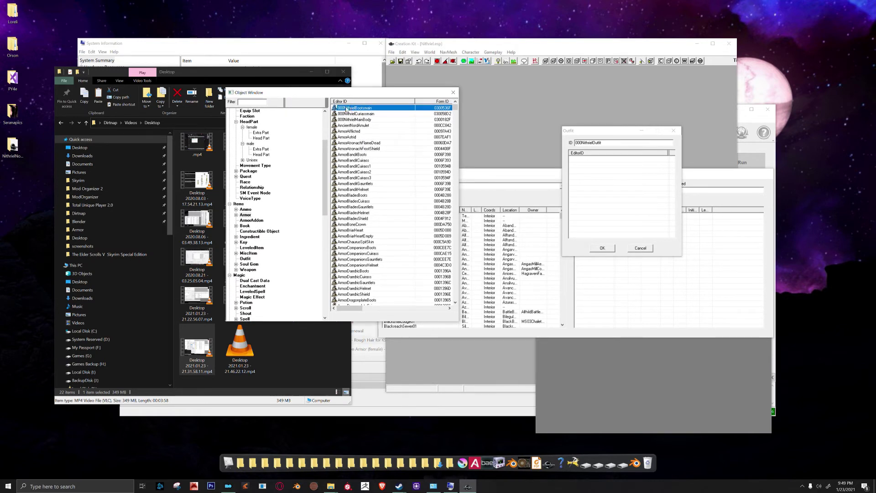
pyautogui.moveTo(347, 109); pyautogui.dragTo(630, 186)
pyautogui.moveTo(357, 114); pyautogui.dragTo(603, 189)
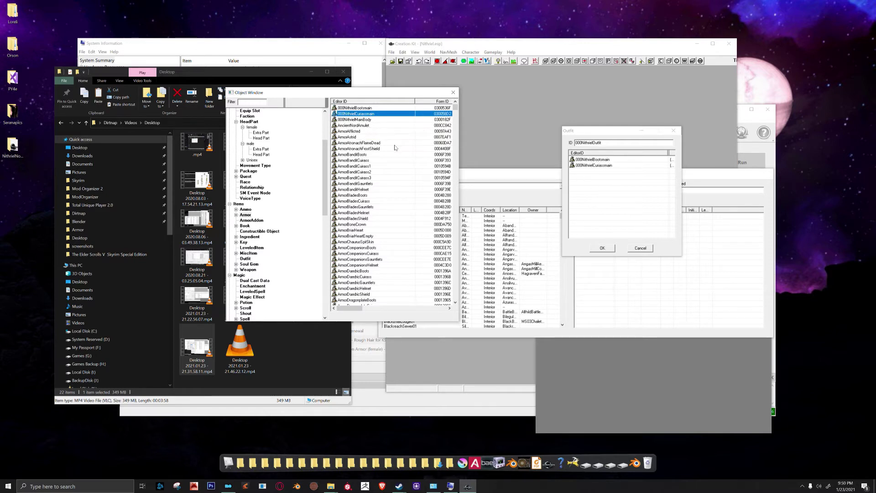
# Step: Add the 000NithrielGloves armor record to the outfit and save the outfit
pyautogui.scroll(1, 395, 148)
pyautogui.click(361, 108)
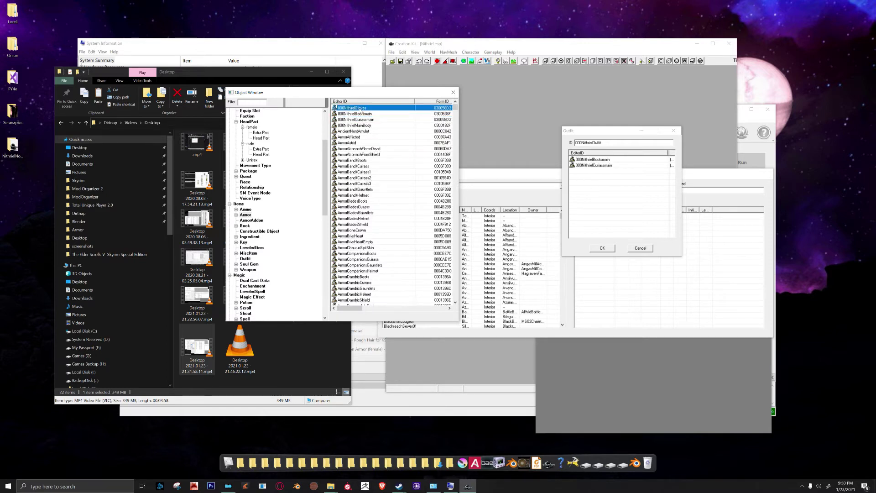
pyautogui.moveTo(362, 112); pyautogui.dragTo(632, 215)
pyautogui.click(590, 161)
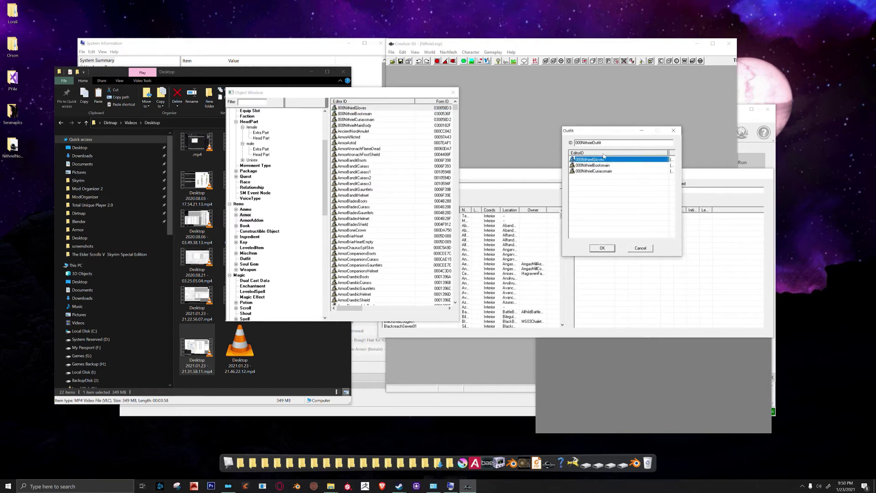
pyautogui.click(602, 249)
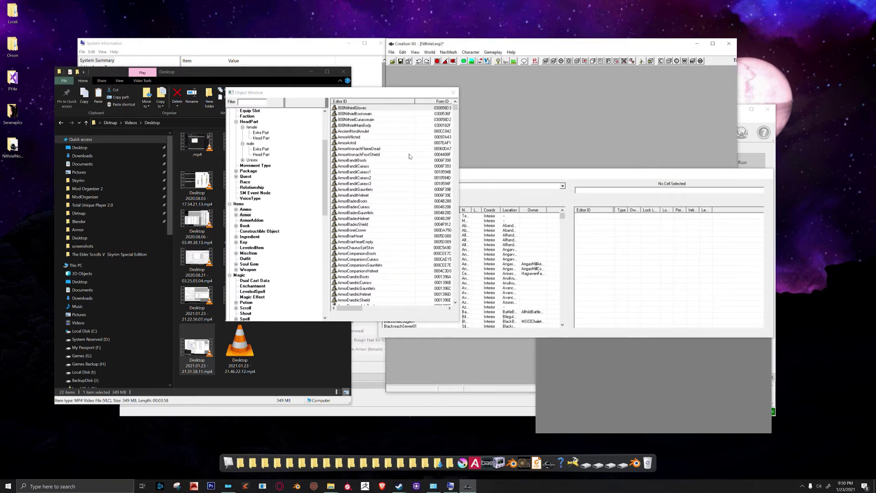
# Step: Open the 000Nithriel actor record from the Actor category for editing
pyautogui.moveTo(327, 163); pyautogui.dragTo(247, 117)
pyautogui.click(245, 117)
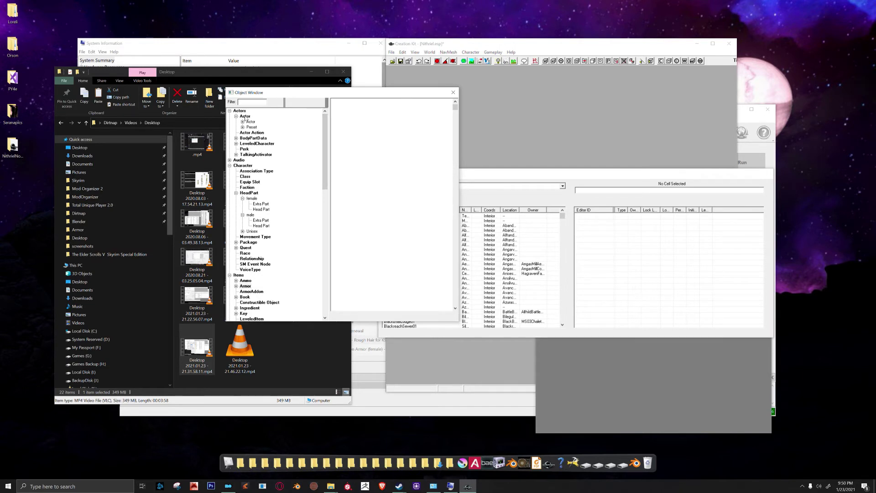
pyautogui.click(350, 115)
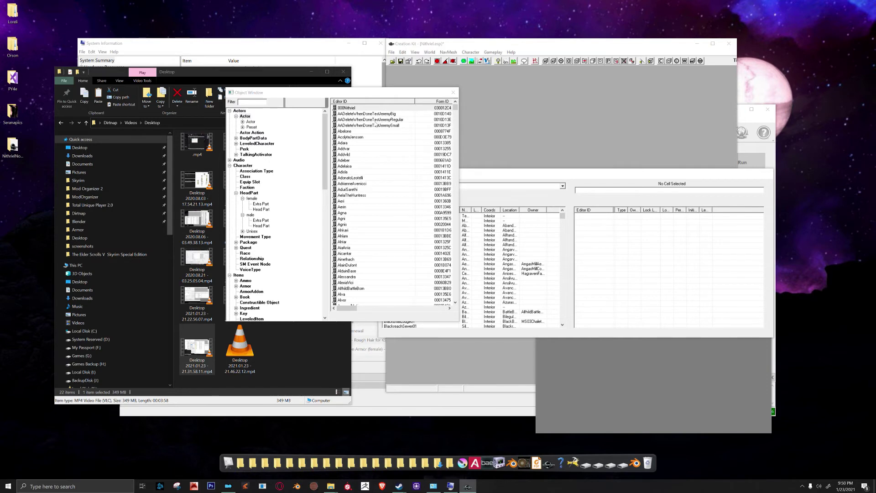
pyautogui.press('Return')
pyautogui.moveTo(407, 130); pyautogui.dragTo(390, 58)
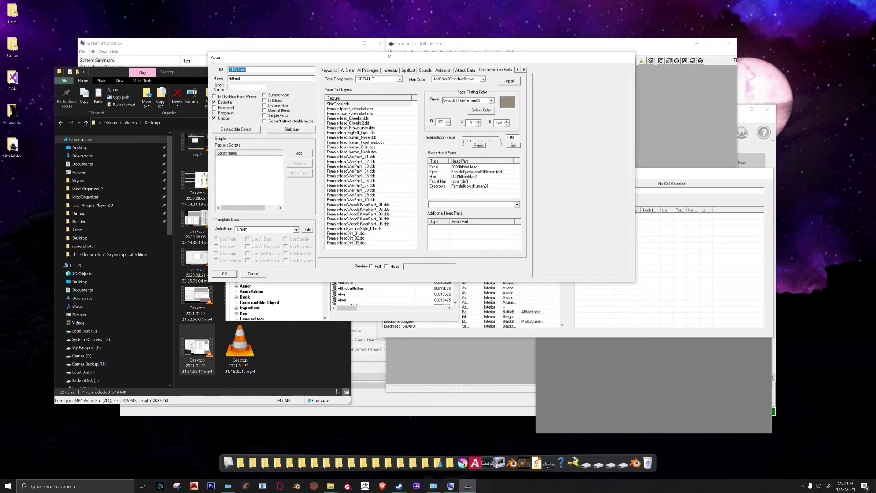
pyautogui.moveTo(428, 58); pyautogui.dragTo(424, 72)
# Step: Set the default outfit in the actor's inventory settings to 000NithrielOutfit
pyautogui.click(386, 85)
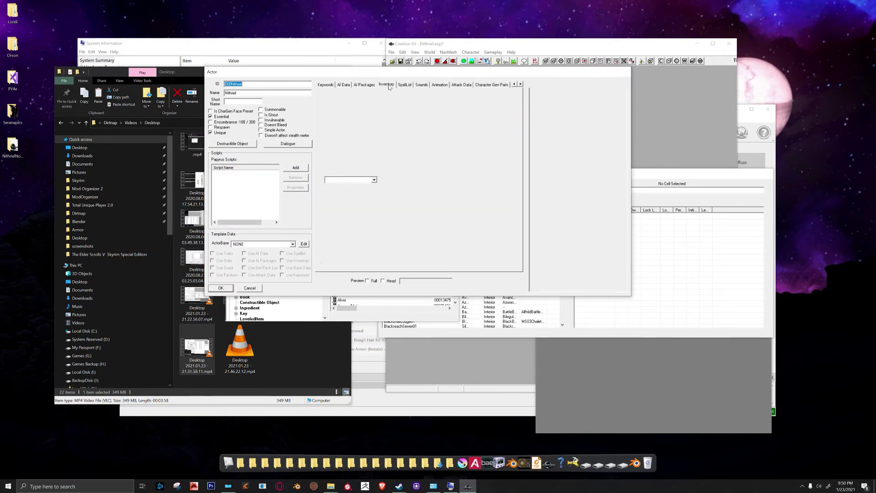
pyautogui.moveTo(383, 72); pyautogui.dragTo(402, 97)
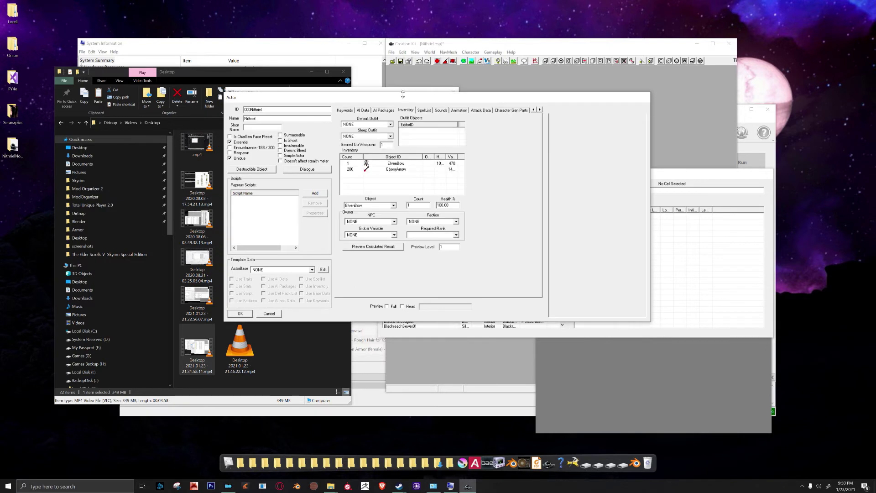
pyautogui.click(390, 125)
pyautogui.click(380, 134)
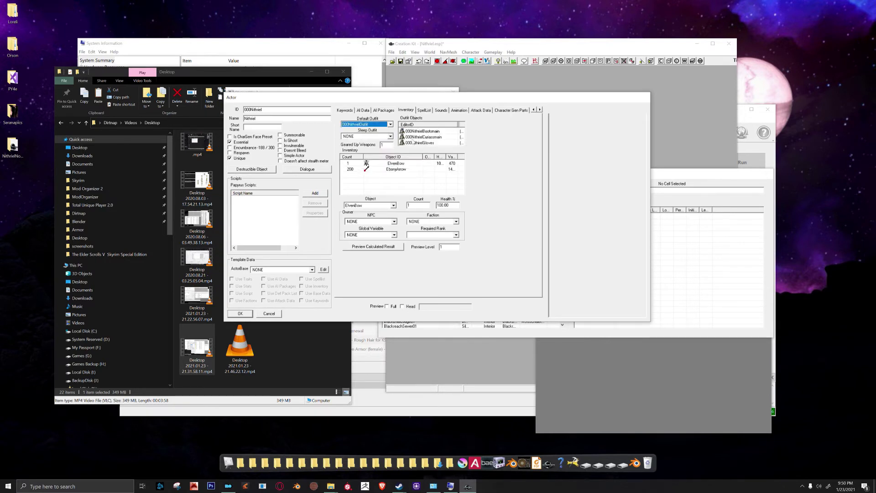
# Step: Show the full-body preview of the actor in her new outfit and accept the changes to the actor record
pyautogui.click(394, 305)
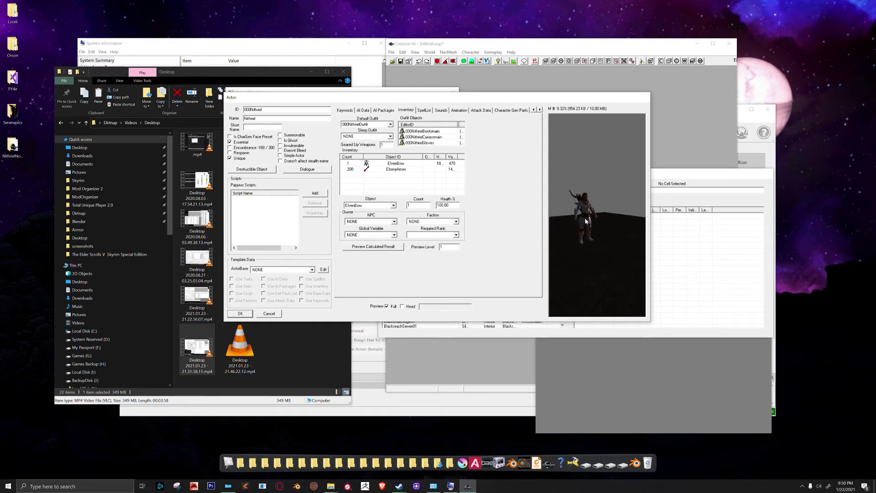
pyautogui.click(239, 314)
pyautogui.click(391, 53)
pyautogui.click(391, 53)
pyautogui.click(391, 52)
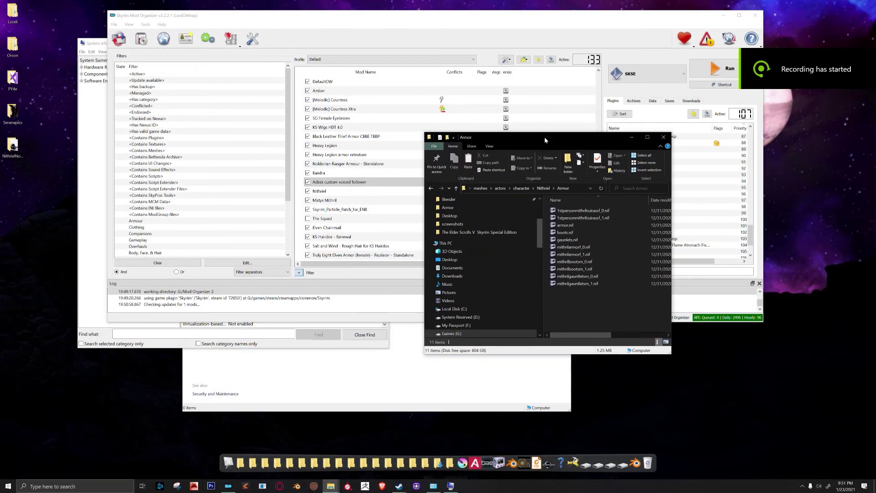
# Step: Open mithrilarmorf_1.nif from Nithriel's Armor meshes folder in NifSkope and arrange the model and folder windows side by side
pyautogui.moveTo(544, 140); pyautogui.dragTo(551, 141)
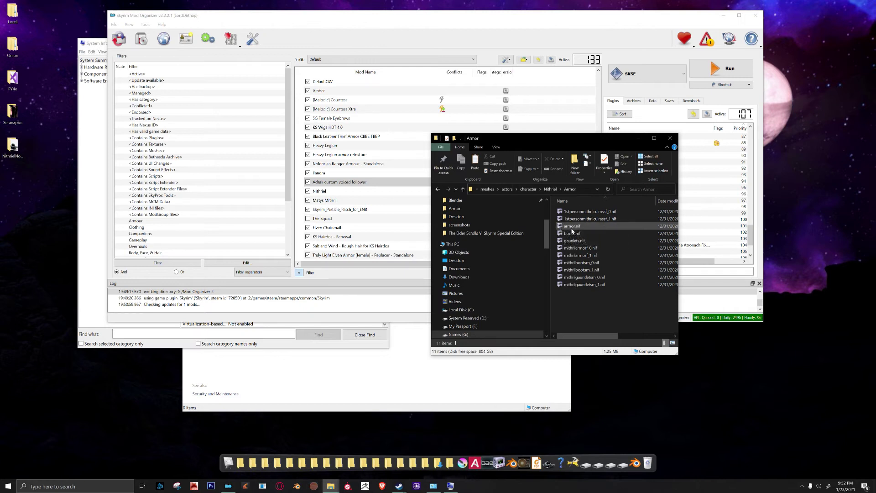
pyautogui.click(574, 240)
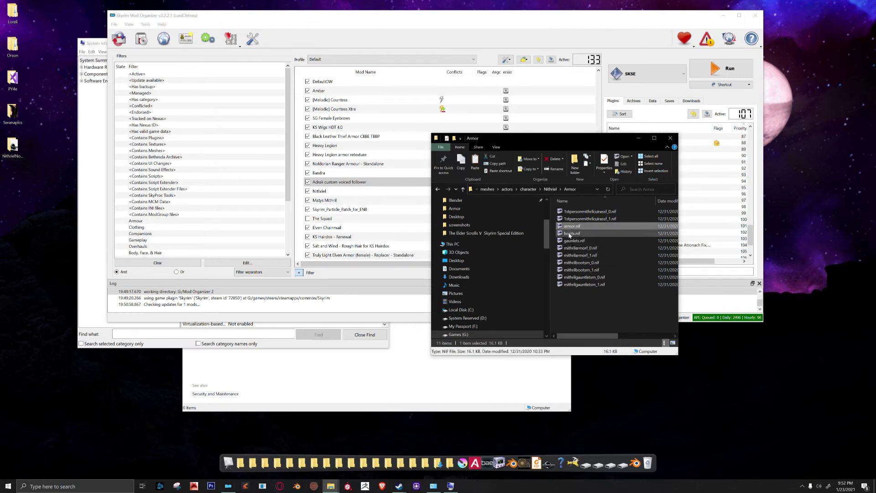
pyautogui.click(576, 254)
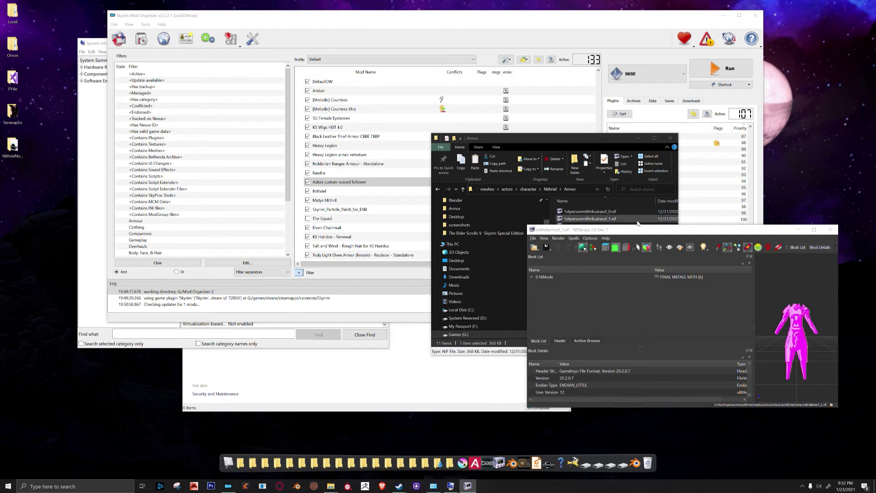
pyautogui.click(591, 219)
pyautogui.click(716, 233)
pyautogui.moveTo(716, 234); pyautogui.dragTo(633, 79)
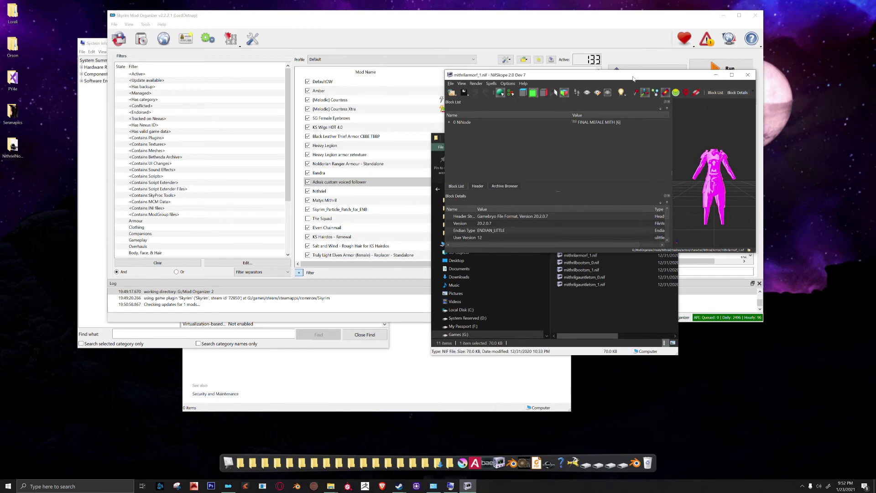
pyautogui.moveTo(633, 78); pyautogui.dragTo(723, 73)
pyautogui.moveTo(517, 142); pyautogui.dragTo(413, 97)
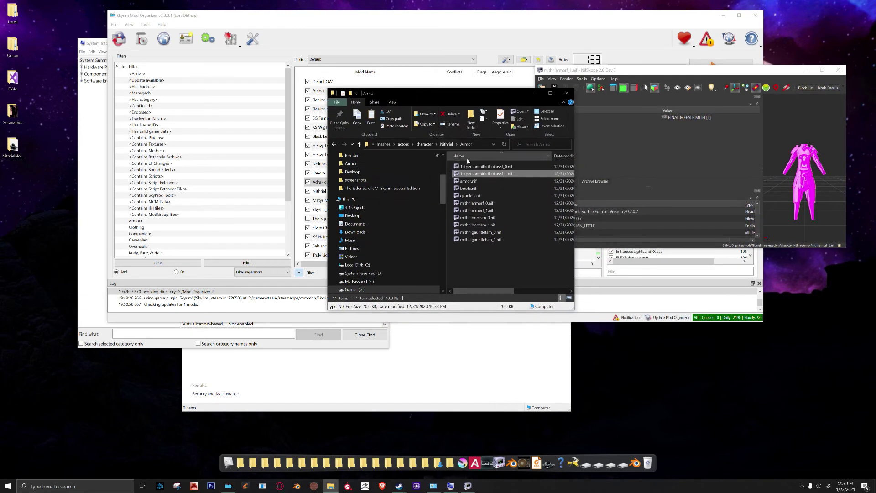
pyautogui.click(472, 211)
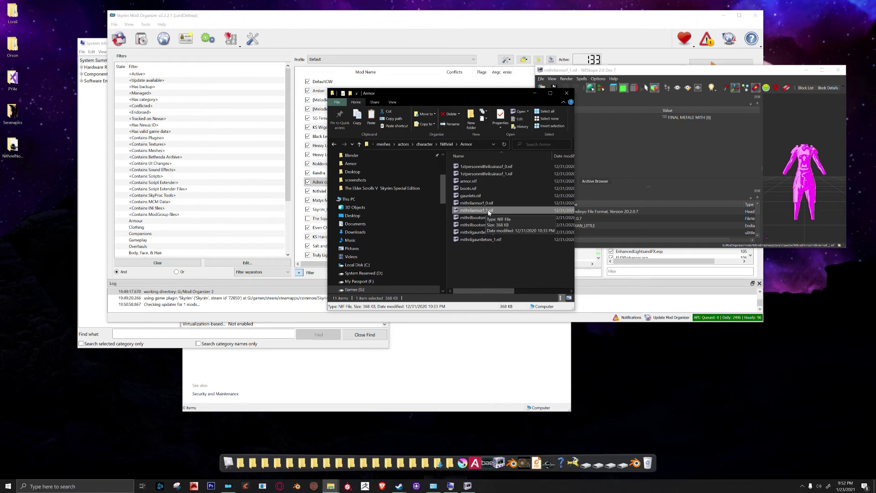
pyautogui.click(475, 204)
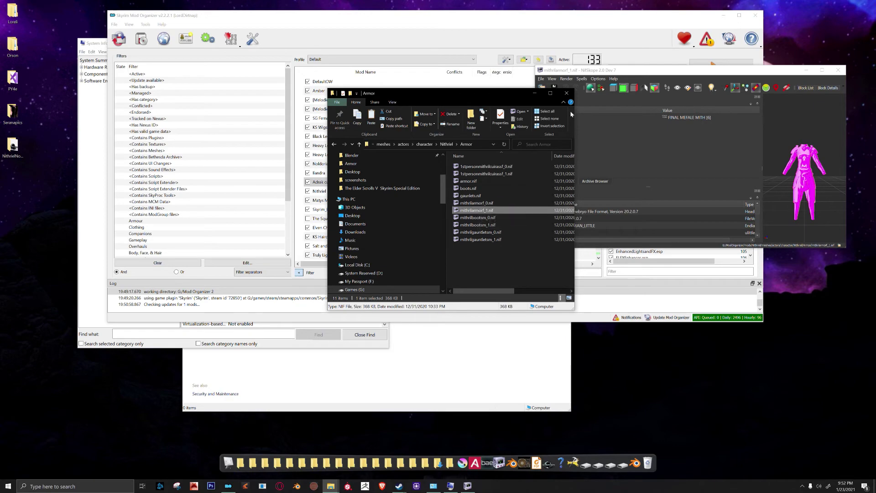
pyautogui.moveTo(499, 93); pyautogui.dragTo(481, 74)
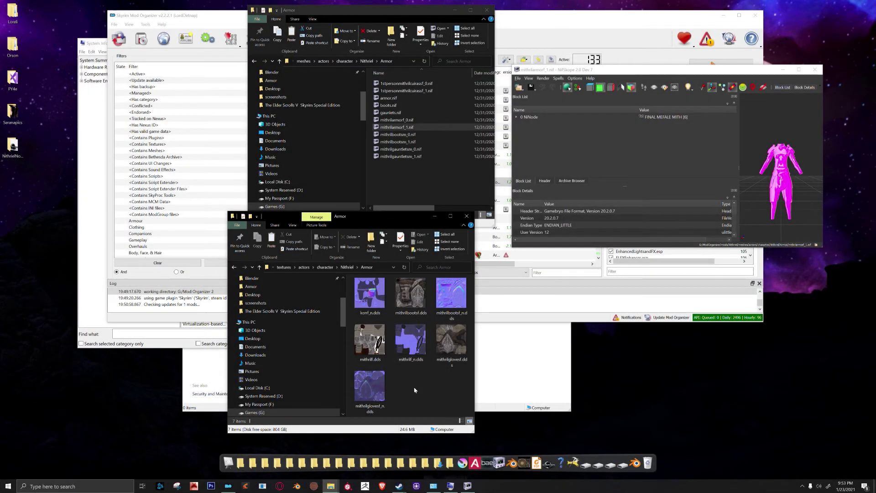
# Step: Copy the textures\actors\character\Nithriel\Armor portion of the Armor textures folder's path
pyautogui.click(377, 267)
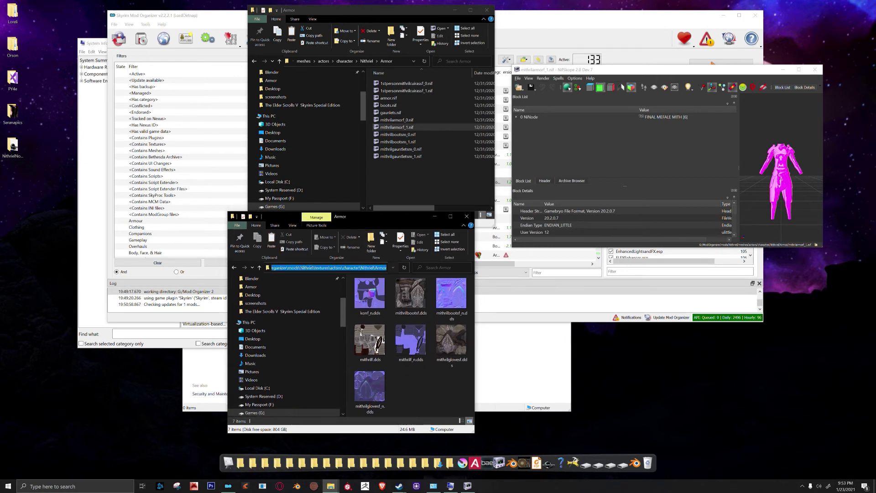
pyautogui.click(313, 268)
pyautogui.moveTo(313, 268); pyautogui.dragTo(388, 268)
pyautogui.click(314, 268)
pyautogui.moveTo(315, 268); pyautogui.dragTo(387, 267)
pyautogui.hotkey('ctrl', 'c')
# Step: Enlarge the NifSkope window and set the first texture path in the armor's BSShaderTextureSet to textures\actors\character\Nithriel\Armor\mithrilf.dds
pyautogui.moveTo(602, 68); pyautogui.dragTo(448, 85)
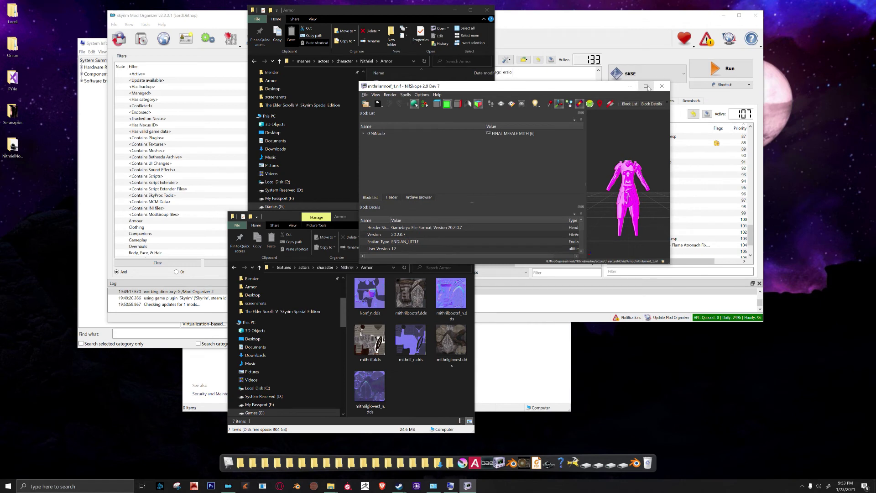
pyautogui.moveTo(604, 86); pyautogui.dragTo(608, 68)
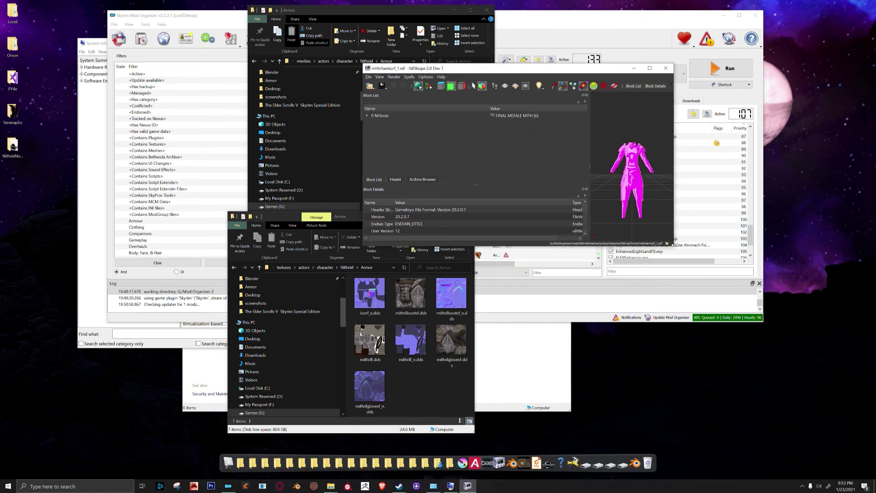
pyautogui.moveTo(674, 245); pyautogui.dragTo(818, 395)
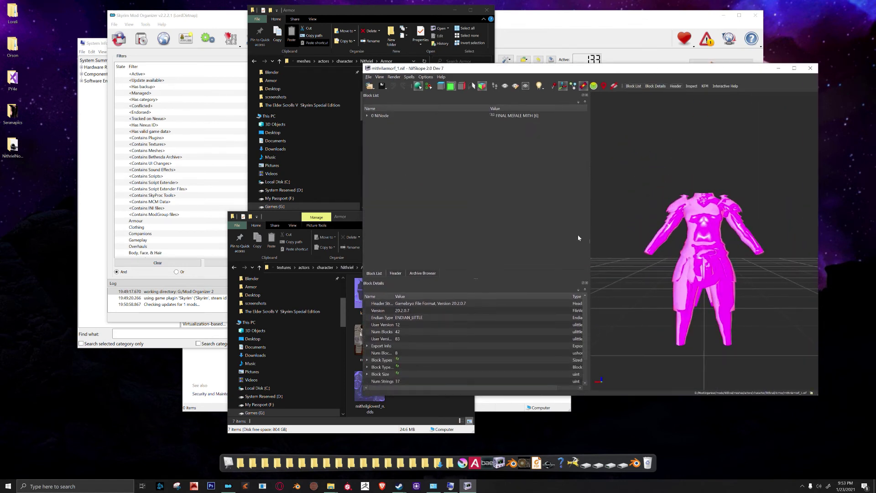
pyautogui.click(366, 116)
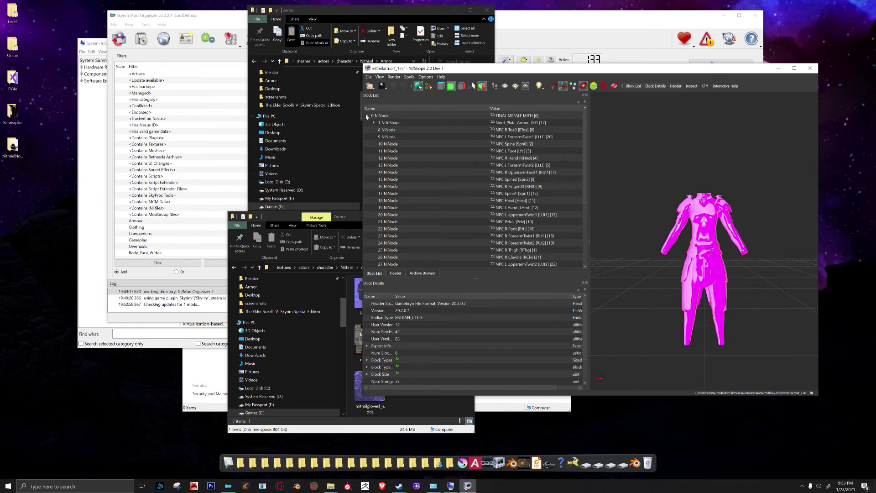
pyautogui.click(351, 218)
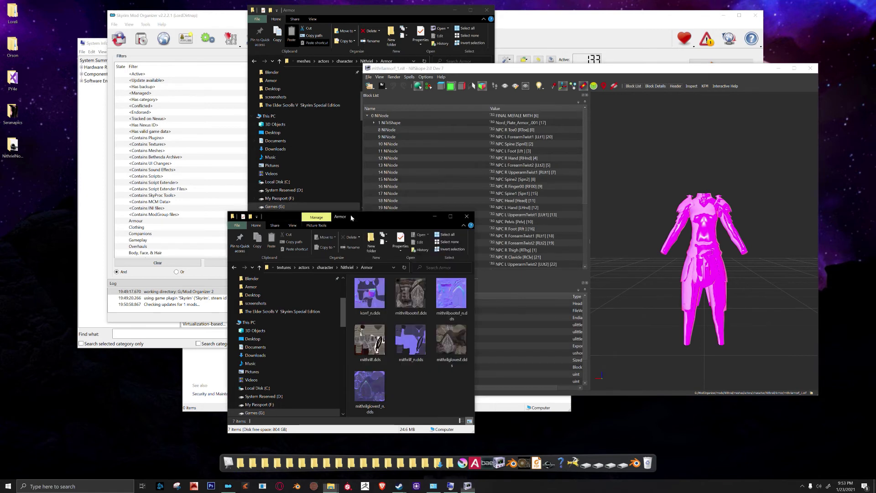
pyautogui.click(404, 135)
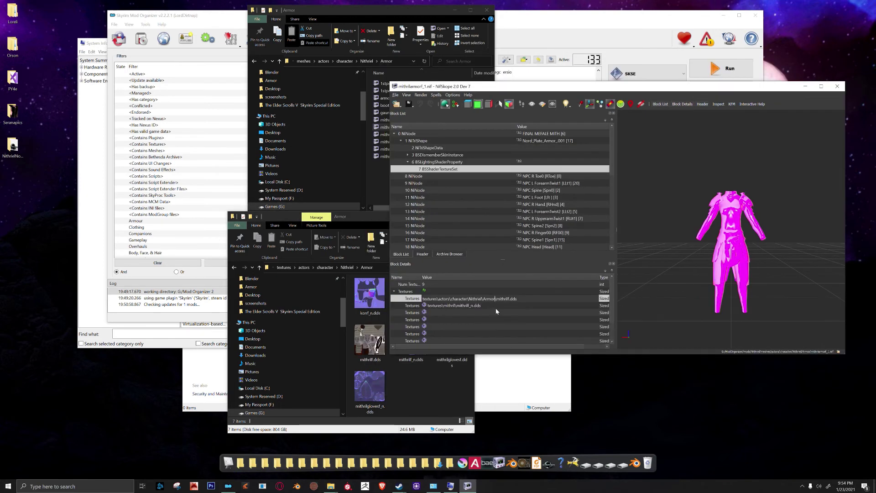
pyautogui.click(490, 306)
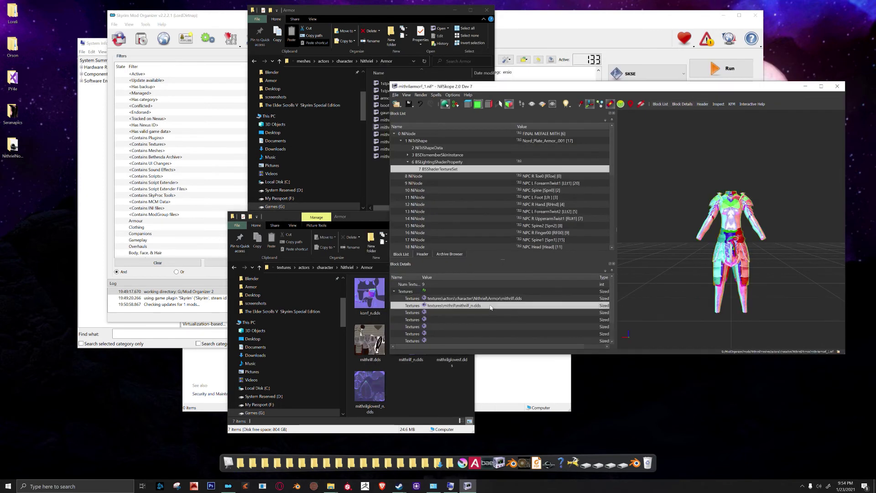
# Step: Set the second texture path of mithrilarmorf_1.nif to textures\actors\character\Nithriel\Armor\mithrilf_n.dds
pyautogui.click(438, 305)
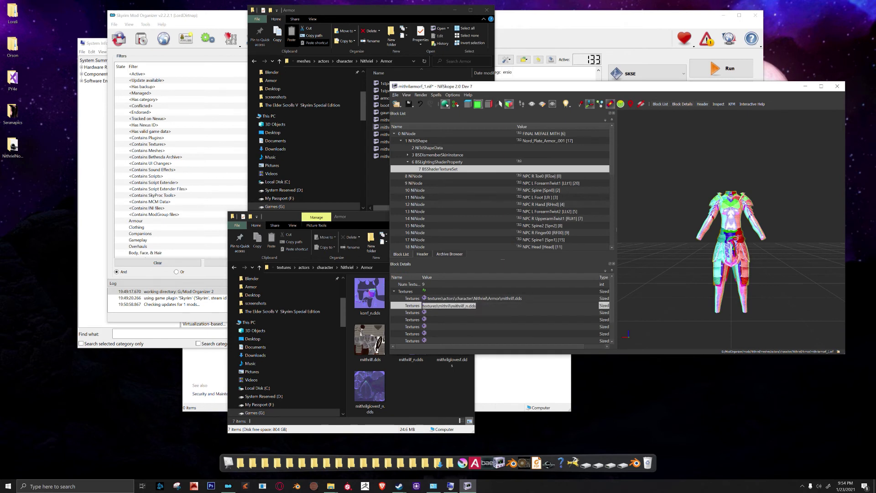
pyautogui.click(450, 305)
pyautogui.hotkey('shift', 'Home')
pyautogui.hotkey('ctrl', 'v')
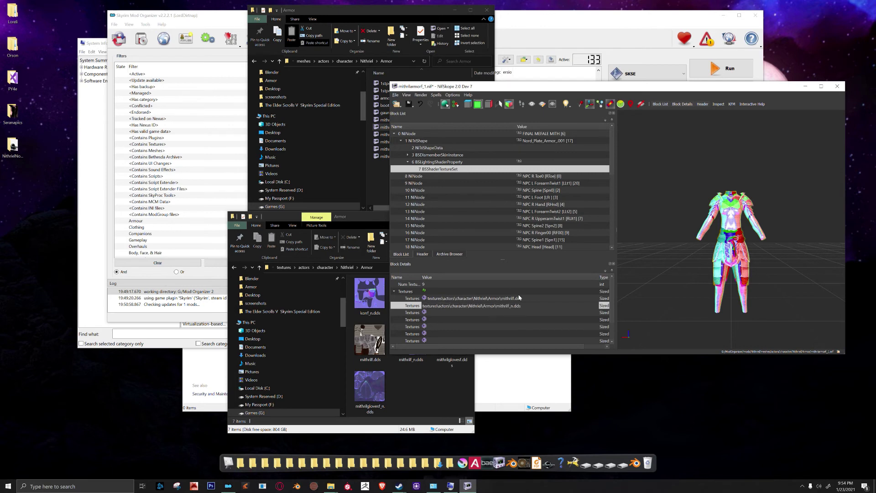
pyautogui.click(519, 321)
# Step: Check the retextured armor and its block list for further shapes, save mithrilarmorf_1.nif and close it
pyautogui.moveTo(742, 258); pyautogui.dragTo(720, 260)
pyautogui.scroll(10, 743, 246)
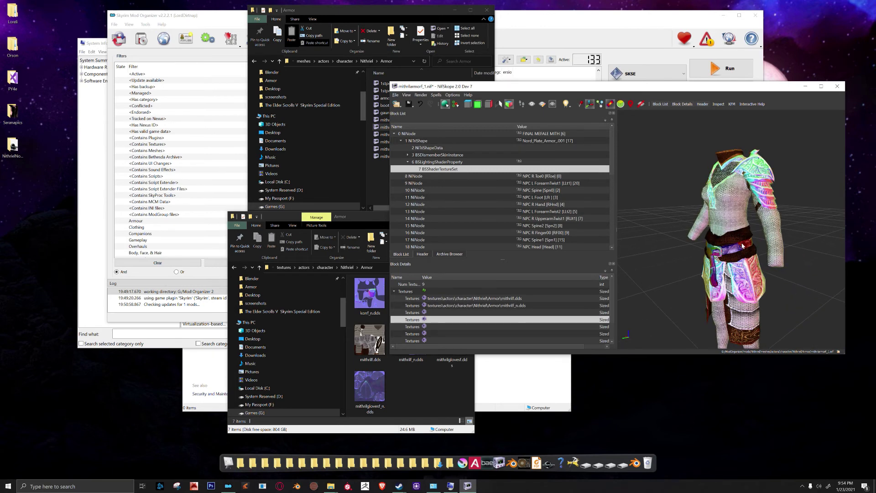
pyautogui.moveTo(768, 244); pyautogui.dragTo(662, 248)
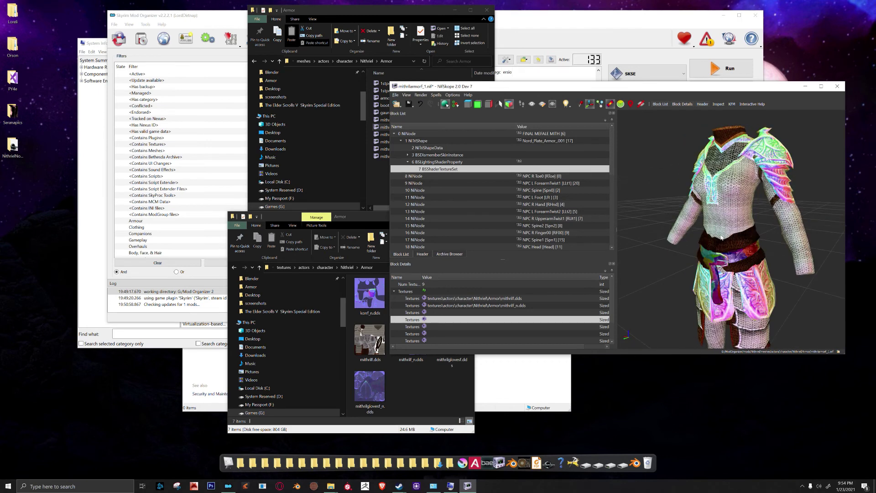
pyautogui.moveTo(723, 212); pyautogui.dragTo(707, 223)
pyautogui.scroll(-3, 489, 178)
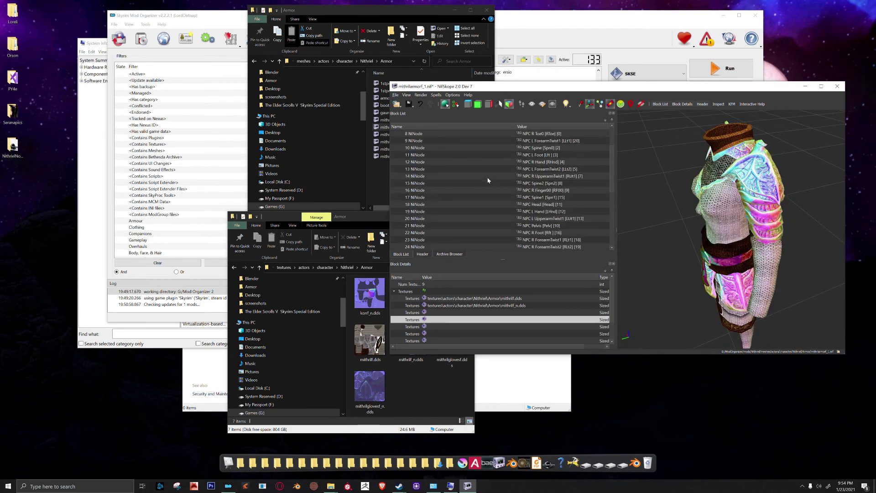
pyautogui.scroll(3, 483, 192)
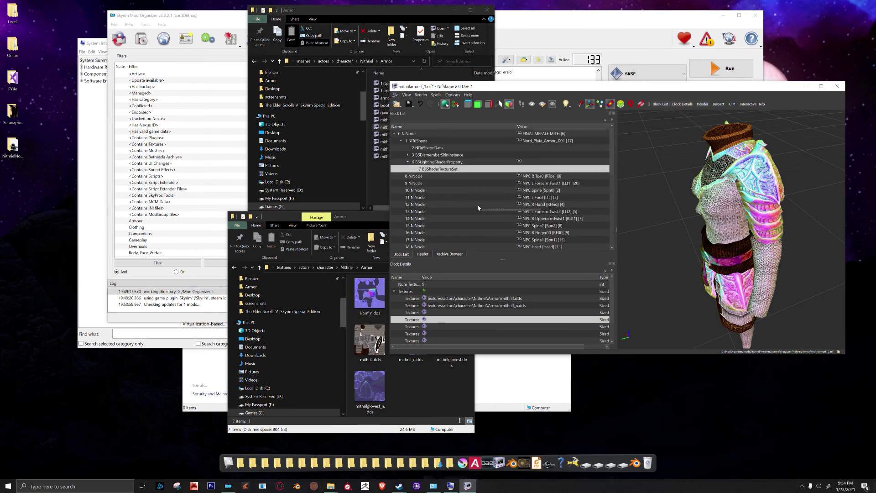
pyautogui.scroll(-8, 477, 207)
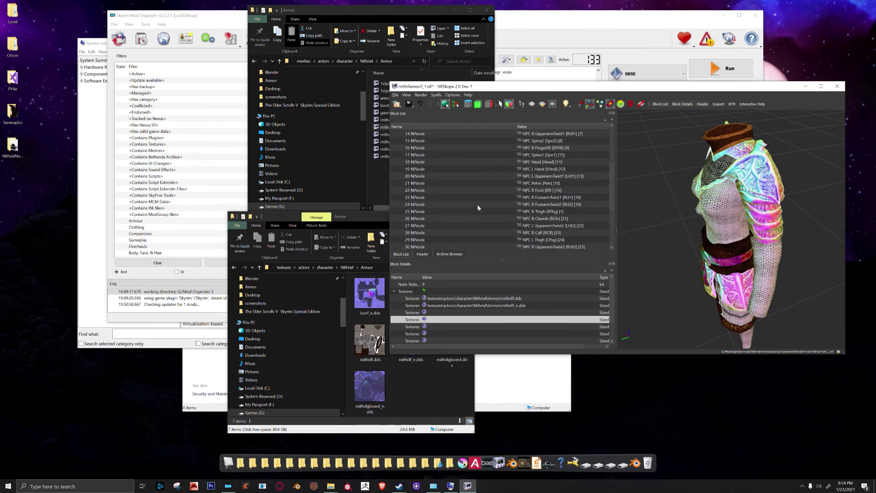
pyautogui.scroll(8, 477, 204)
pyautogui.moveTo(691, 226); pyautogui.dragTo(686, 152)
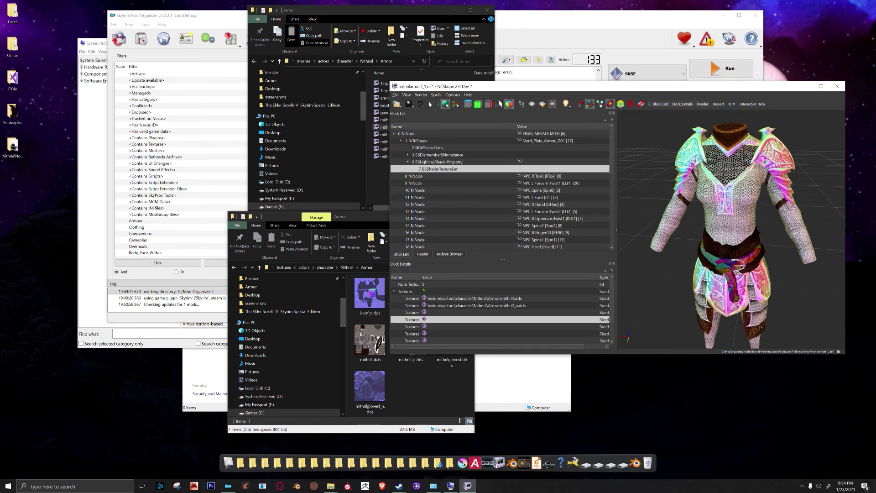
pyautogui.click(409, 104)
pyautogui.click(837, 86)
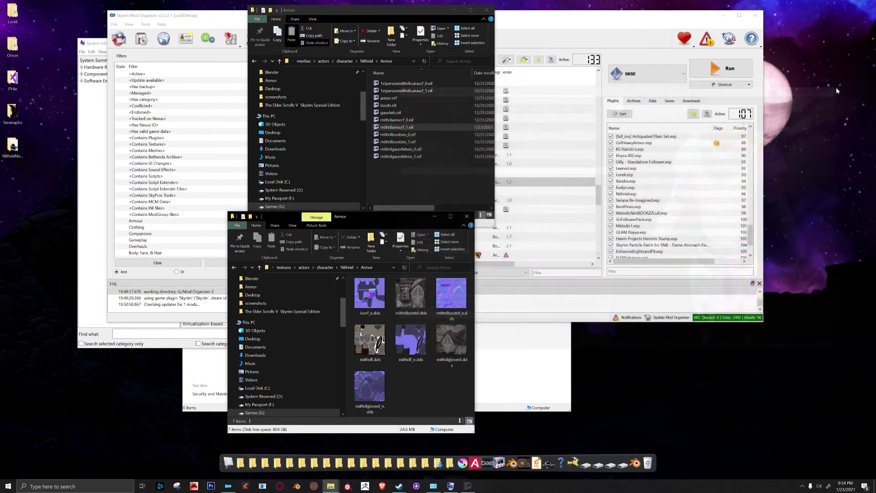
# Step: Open mithrilarmorf_0.nif and set the first path in its BSShaderTextureSet to textures\actors\character\Nithriel\Armor\mithrilf.dds
pyautogui.doubleClick(394, 121)
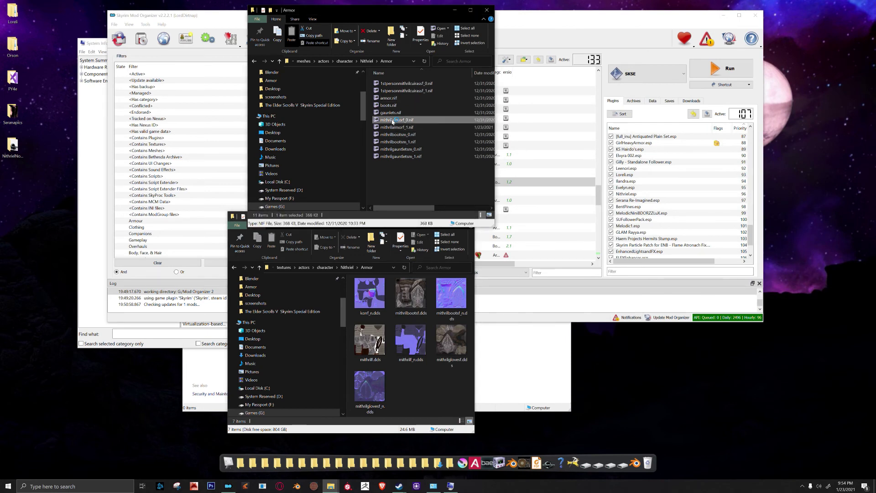
pyautogui.click(393, 134)
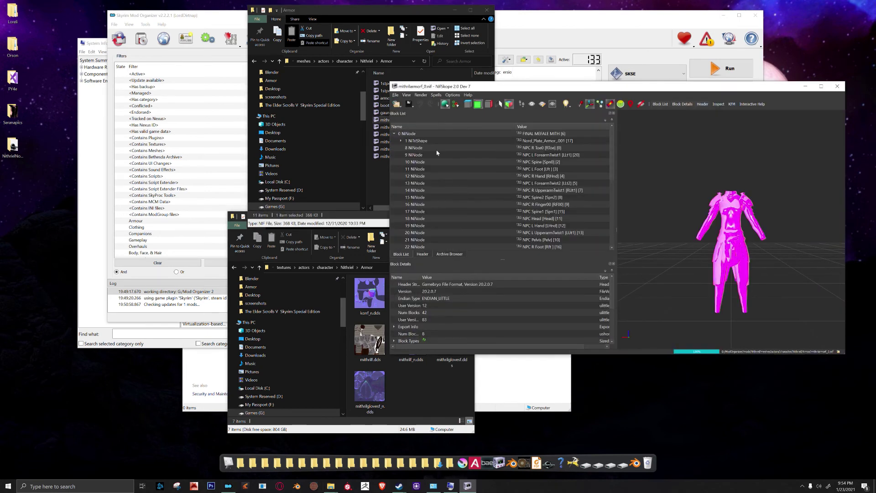
pyautogui.click(408, 162)
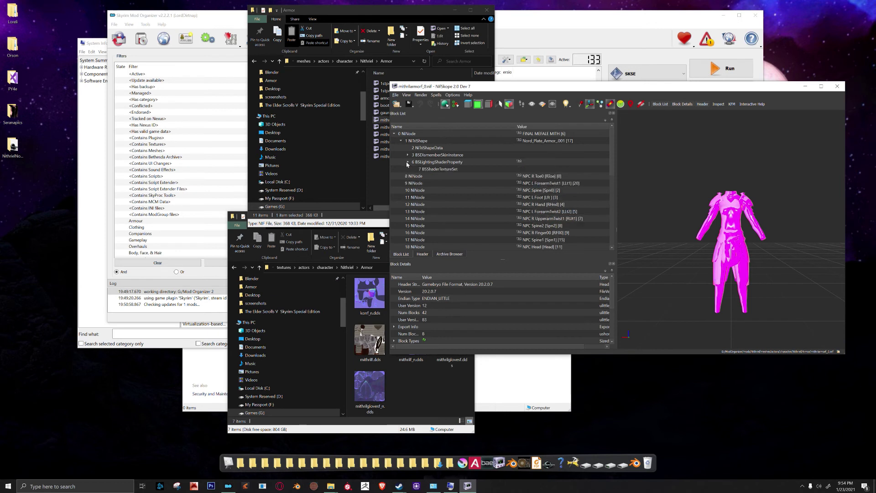
pyautogui.click(439, 168)
pyautogui.click(447, 300)
pyautogui.click(446, 299)
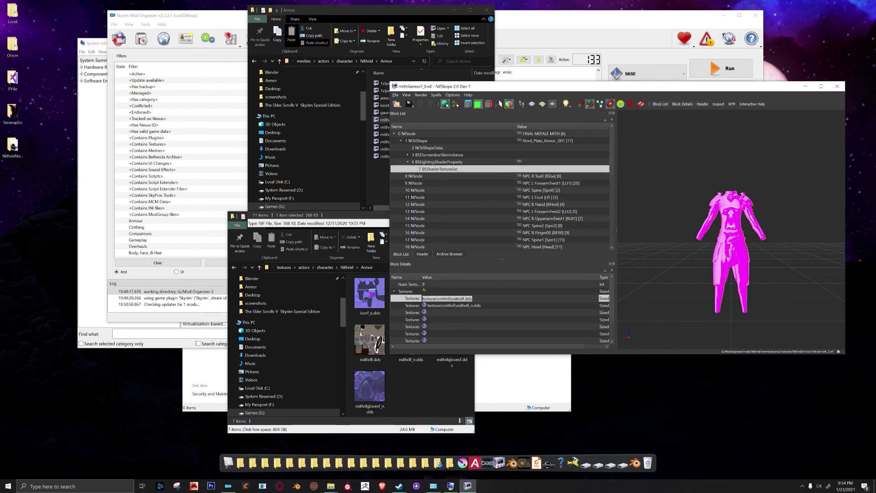
pyautogui.moveTo(450, 299); pyautogui.dragTo(422, 299)
pyautogui.hotkey('ctrl', 'v')
pyautogui.click(467, 320)
# Step: Set the second texture path to textures\actors\character\Nithriel\Armor\mithrilf_n.dds, then save and close mithrilarmorf_0.nif
pyautogui.doubleClick(439, 305)
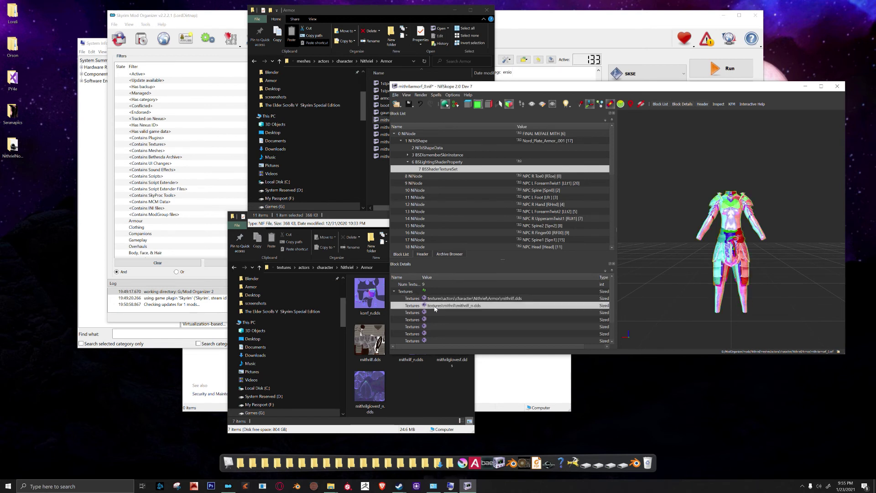
pyautogui.moveTo(450, 305); pyautogui.dragTo(405, 294)
pyautogui.hotkey('ctrl', 'v')
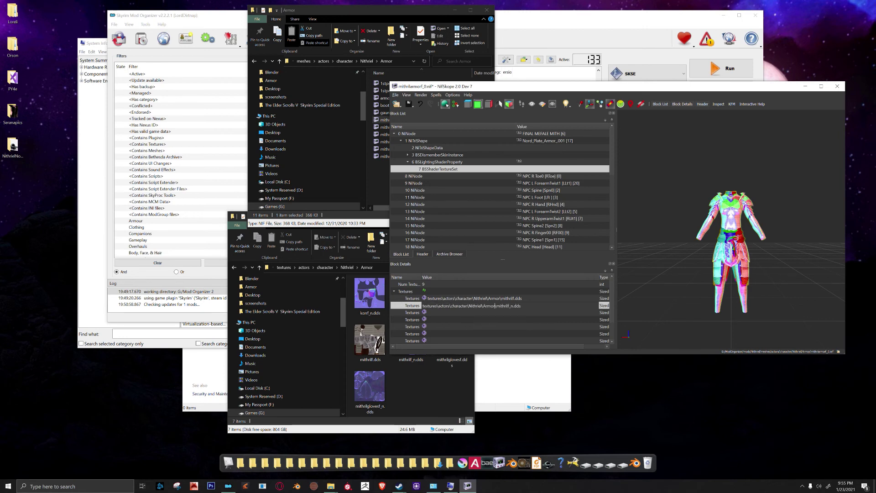
pyautogui.click(496, 320)
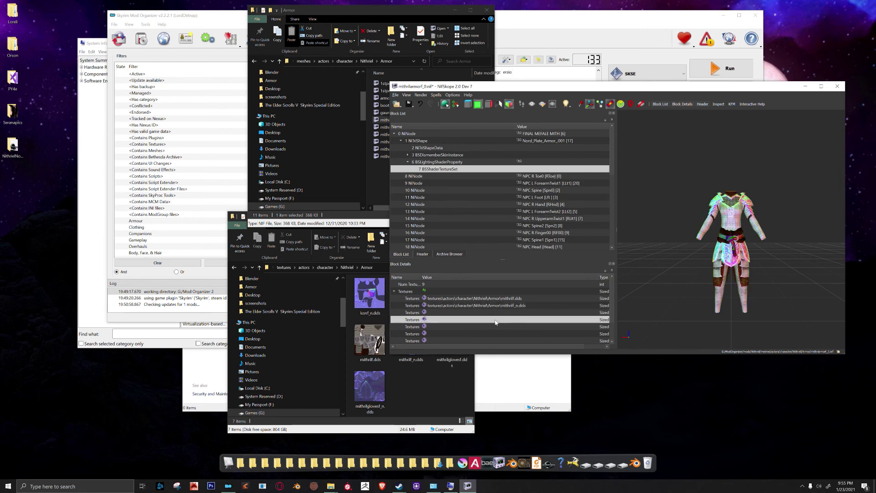
pyautogui.click(408, 105)
pyautogui.click(837, 86)
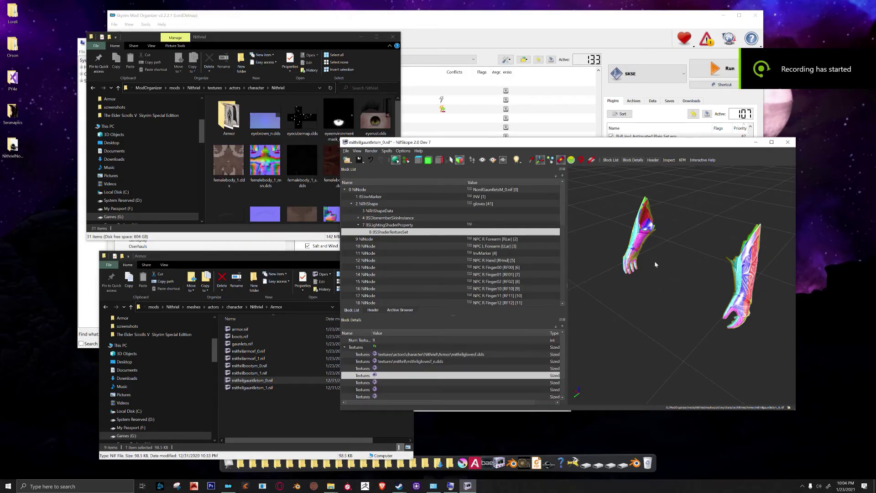
# Step: Set the second texture path of mithrilgauntletsm_0.nif to textures\actors\character\Nithriel\Armor\mithrilglovesf_n.dds
pyautogui.moveTo(652, 267); pyautogui.dragTo(661, 268)
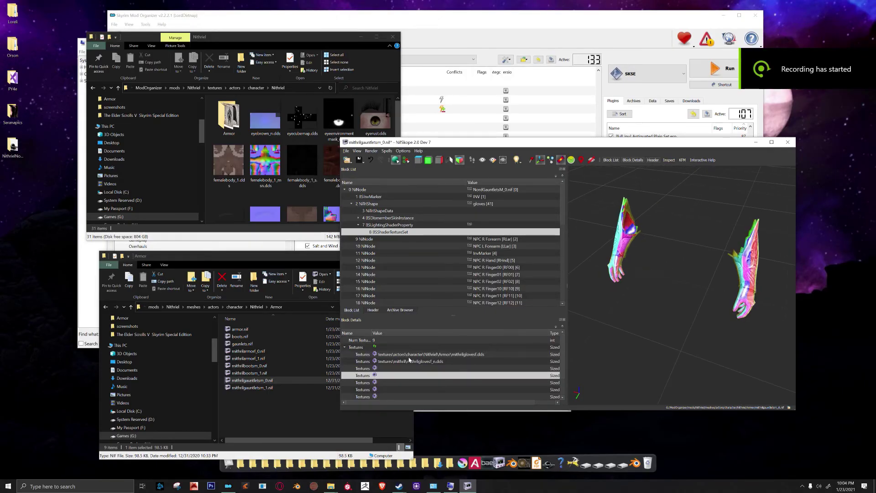
pyautogui.doubleClick(392, 355)
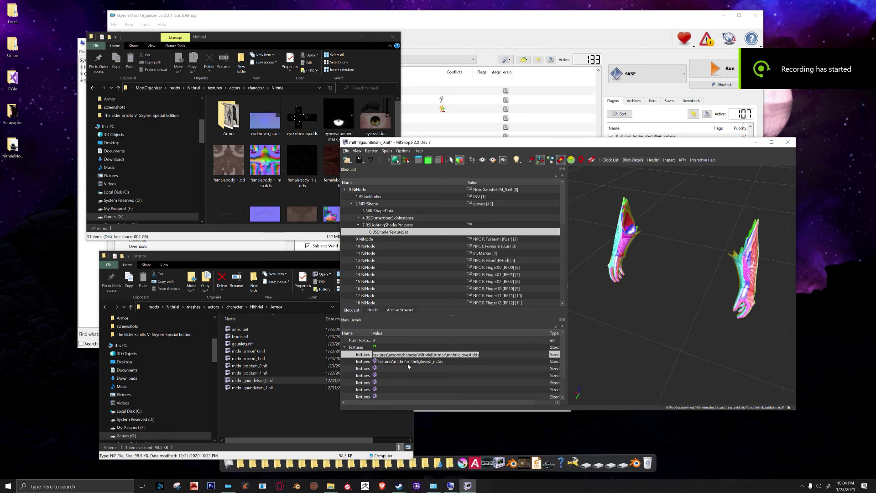
pyautogui.doubleClick(406, 361)
pyautogui.moveTo(400, 362); pyautogui.dragTo(373, 362)
pyautogui.write('textures\\actors\\character\\Nithriel\\Armor')
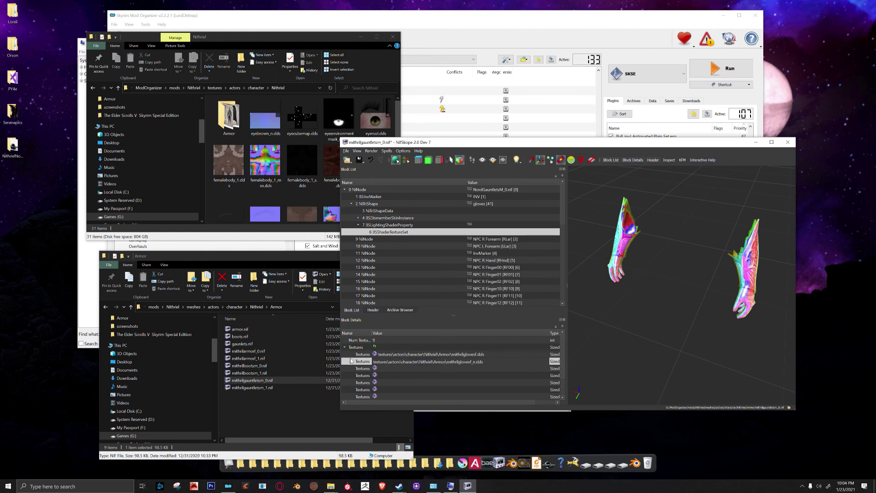
pyautogui.click(422, 376)
# Step: Check the retextured gauntlets, save mithrilgauntletsm_0.nif and close it
pyautogui.moveTo(675, 287)
pyautogui.mouseDown()
pyautogui.moveTo(659, 267)
pyautogui.moveTo(638, 261)
pyautogui.moveTo(685, 270)
pyautogui.moveTo(661, 266)
pyautogui.moveTo(669, 277)
pyautogui.mouseUp()
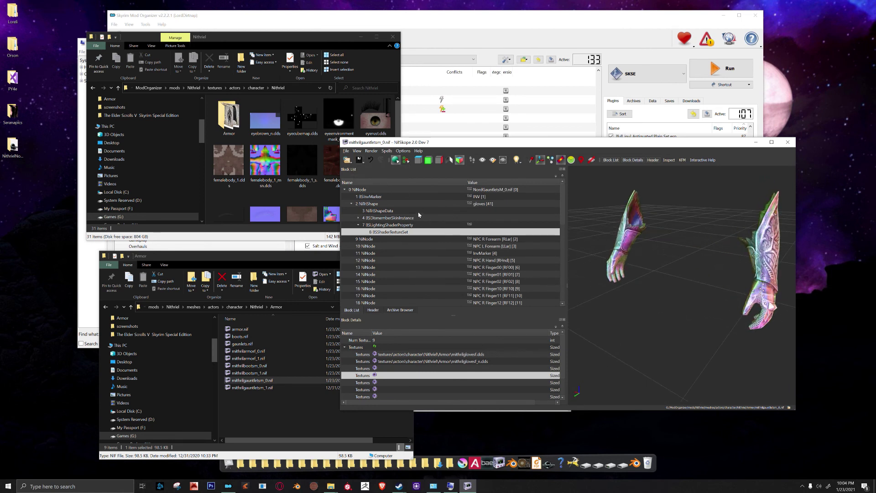
pyautogui.moveTo(418, 215)
pyautogui.click(788, 141)
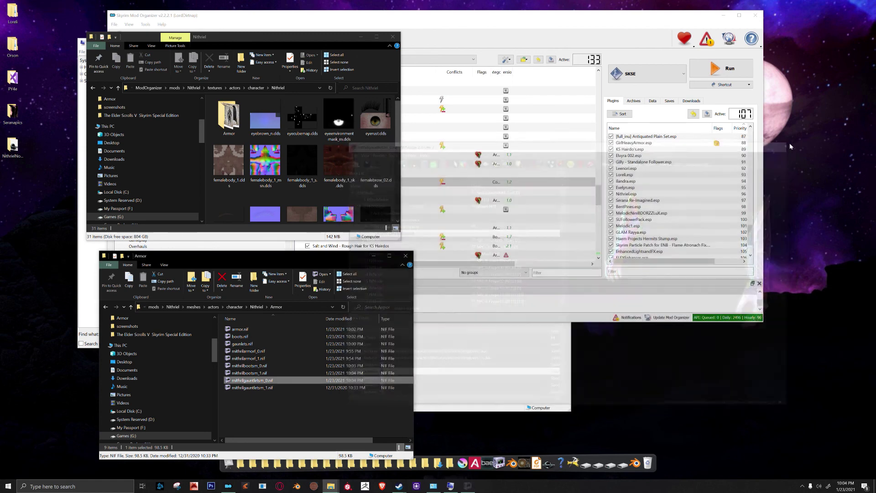
# Step: Open mithrilgauntletsm_1.nif from the Armor meshes folder and expand its root node
pyautogui.doubleClick(235, 388)
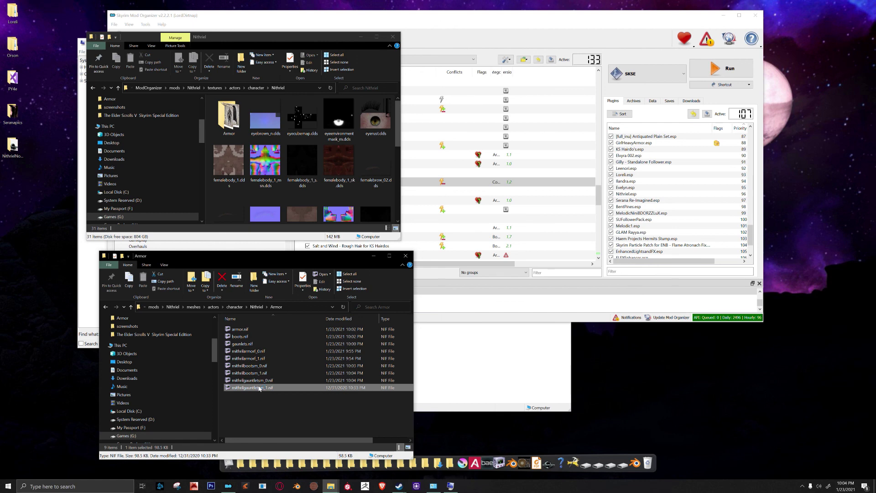
pyautogui.click(344, 188)
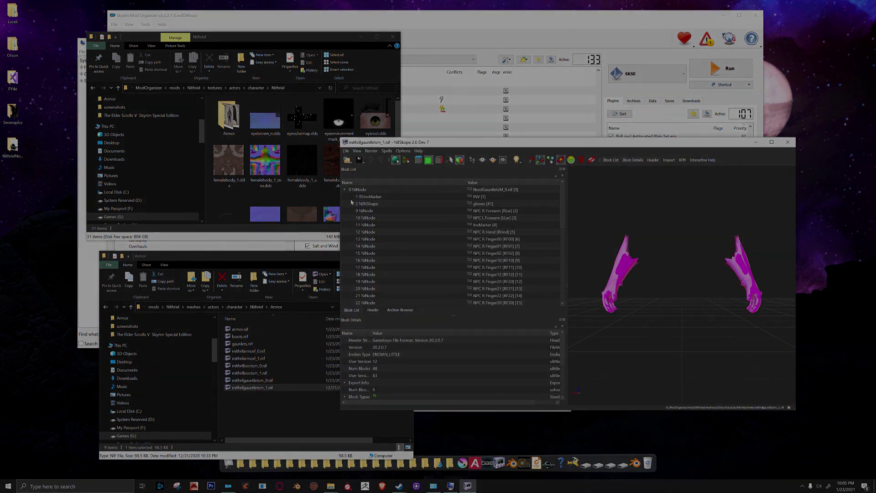